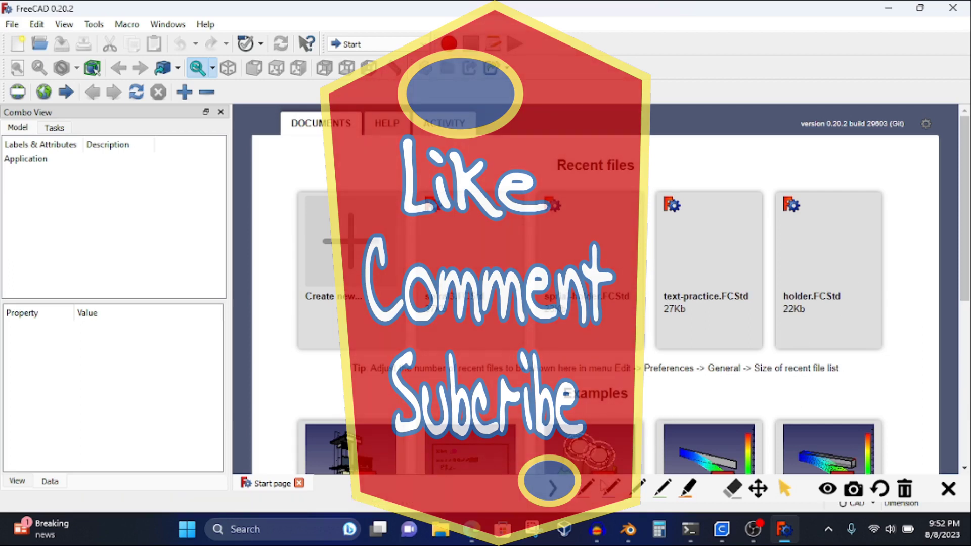
Step: Show FreeCAD's About information with version 0.20.2 and its build details
{"action": "left_click", "coordinate": [585, 488]}
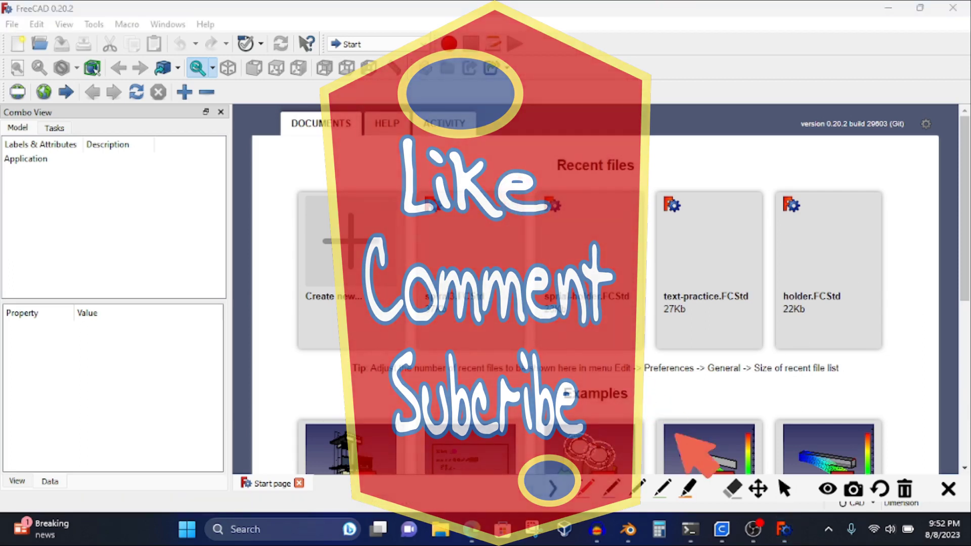
{"action": "left_click", "coordinate": [784, 488]}
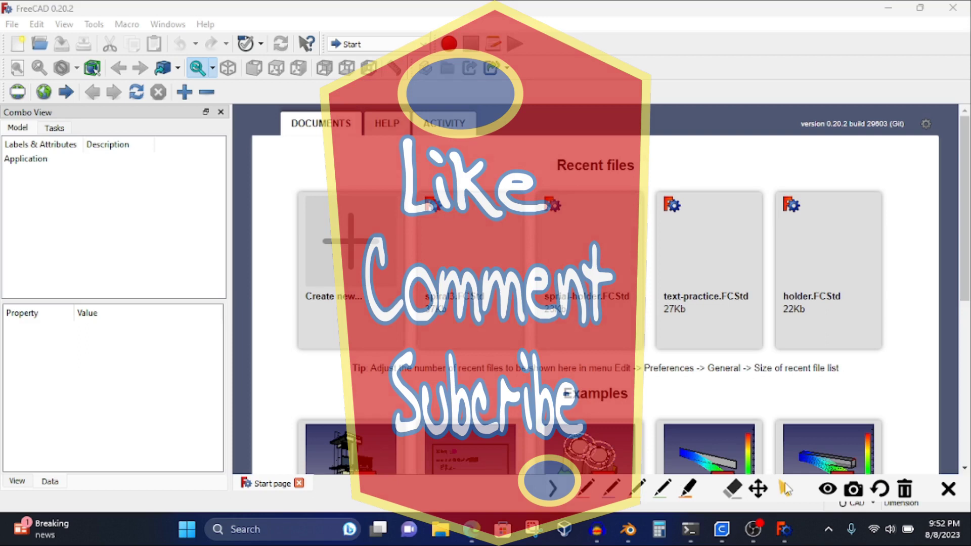
{"action": "left_click", "coordinate": [205, 24]}
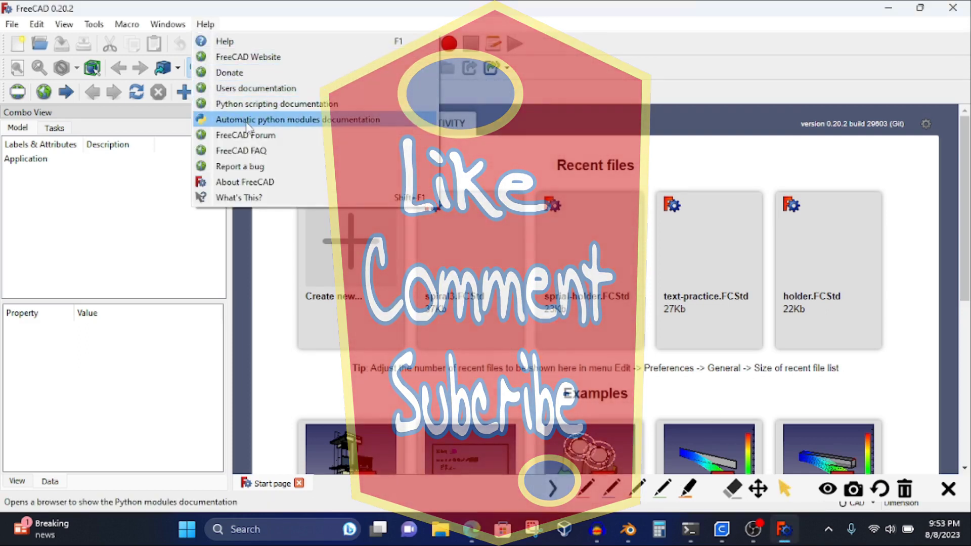
{"action": "left_click", "coordinate": [258, 180]}
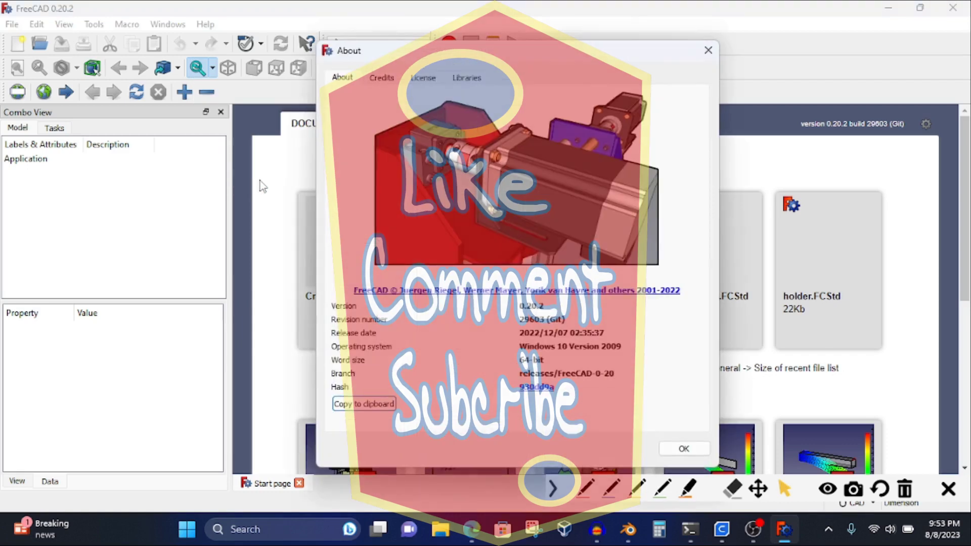
{"action": "left_click", "coordinate": [612, 488]}
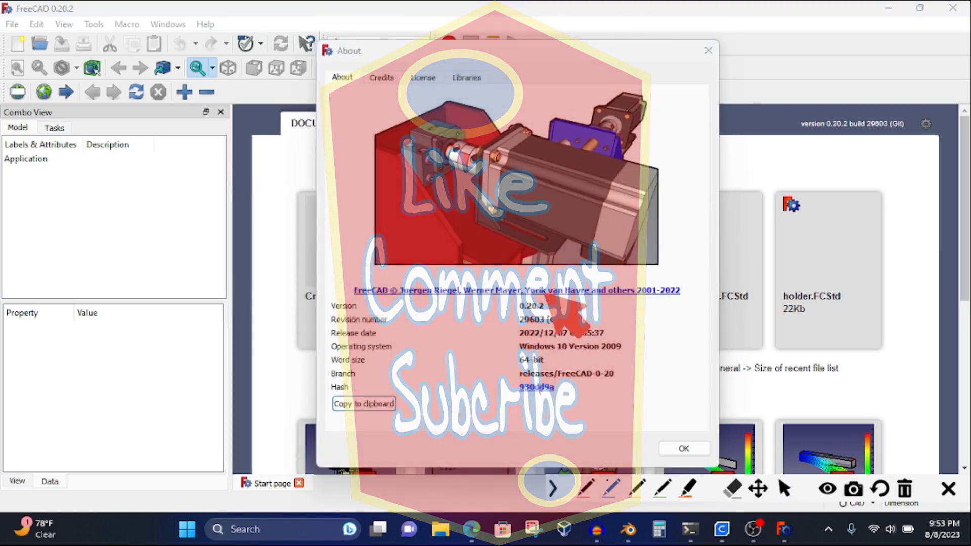
{"action": "mouse_move", "coordinate": [529, 299]}
{"action": "left_mouse_down"}
{"action": "mouse_move", "coordinate": [501, 313]}
{"action": "mouse_move", "coordinate": [514, 325]}
{"action": "mouse_move", "coordinate": [550, 319]}
{"action": "mouse_move", "coordinate": [547, 302]}
{"action": "left_mouse_up"}
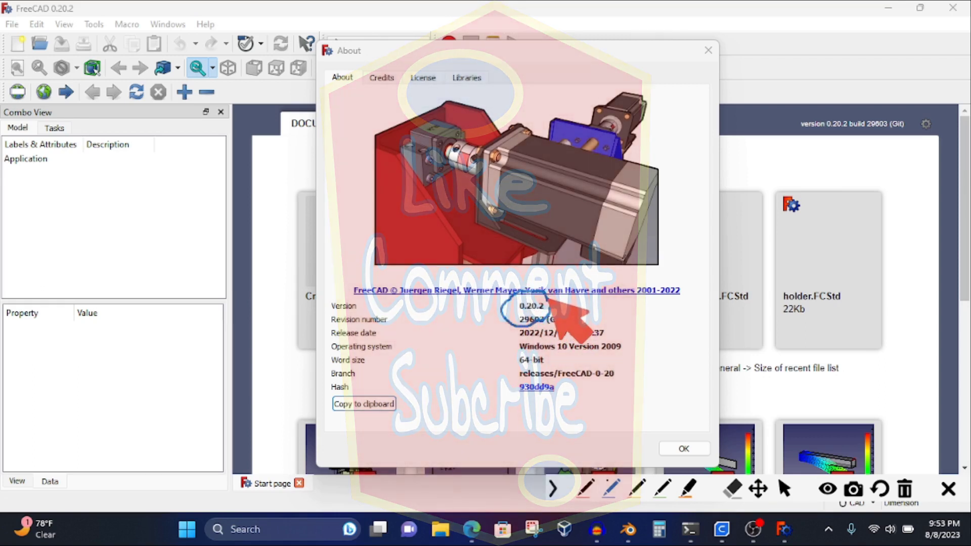
{"action": "left_click", "coordinate": [730, 490]}
{"action": "left_click", "coordinate": [521, 323]}
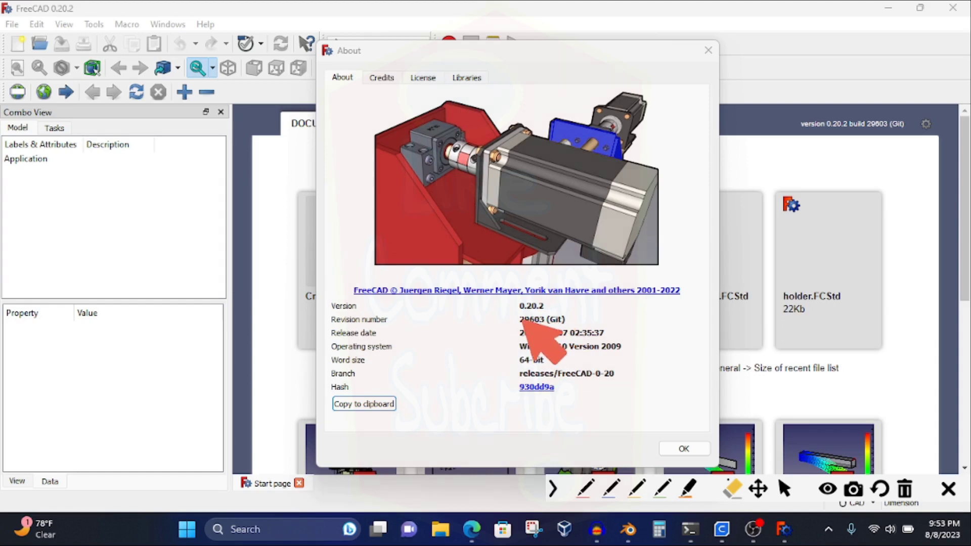
{"action": "left_click", "coordinate": [784, 488]}
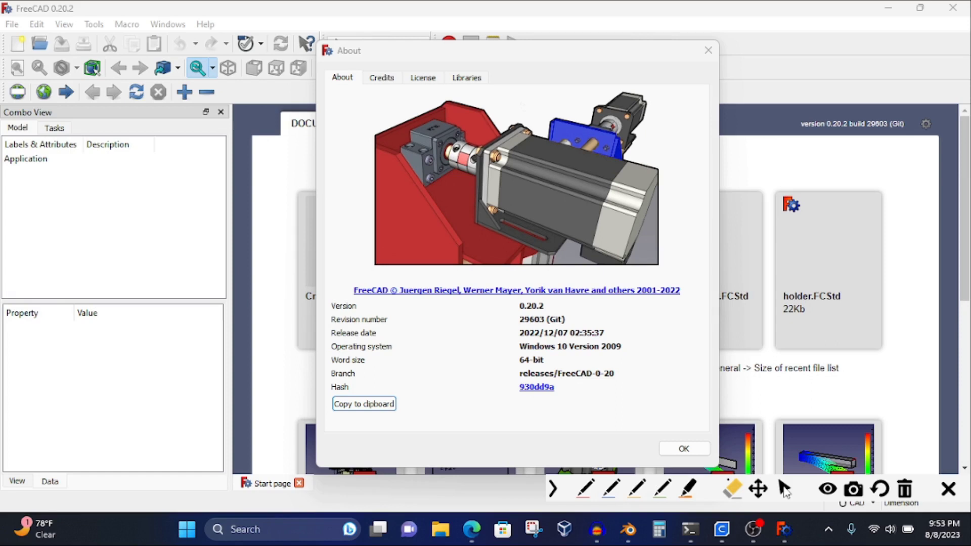
{"action": "left_click", "coordinate": [784, 491]}
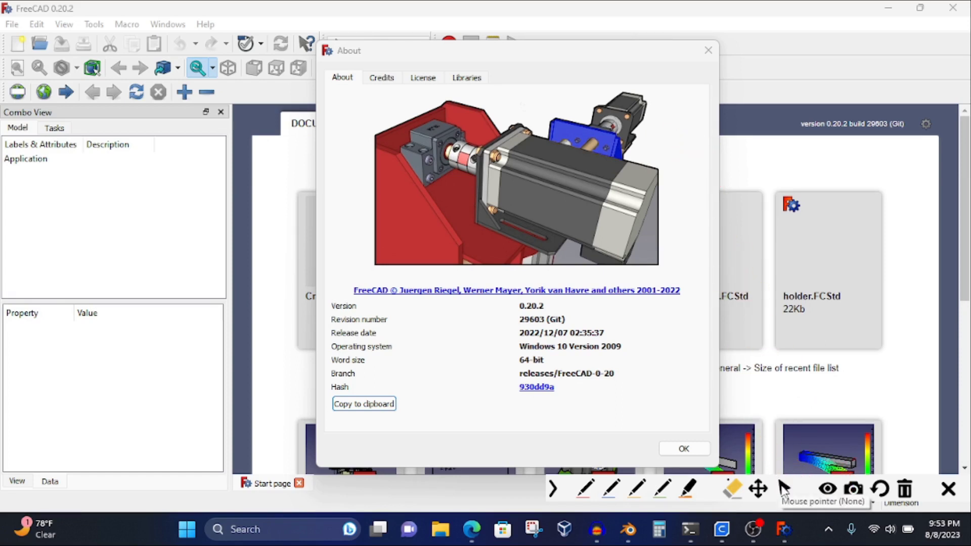
{"action": "left_click", "coordinate": [784, 488]}
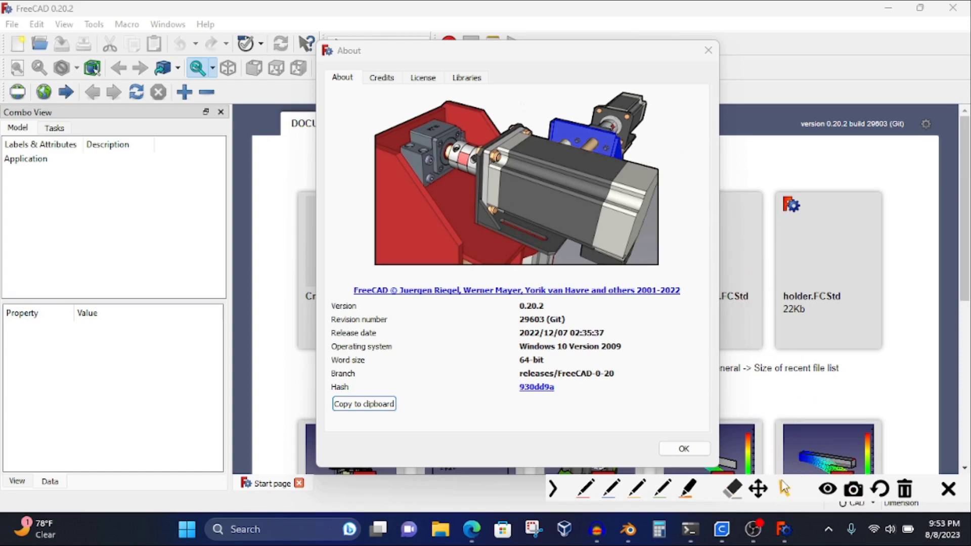
Step: Close the About dialog, create a new Unnamed document and switch to the Part workbench
{"action": "left_click", "coordinate": [707, 51]}
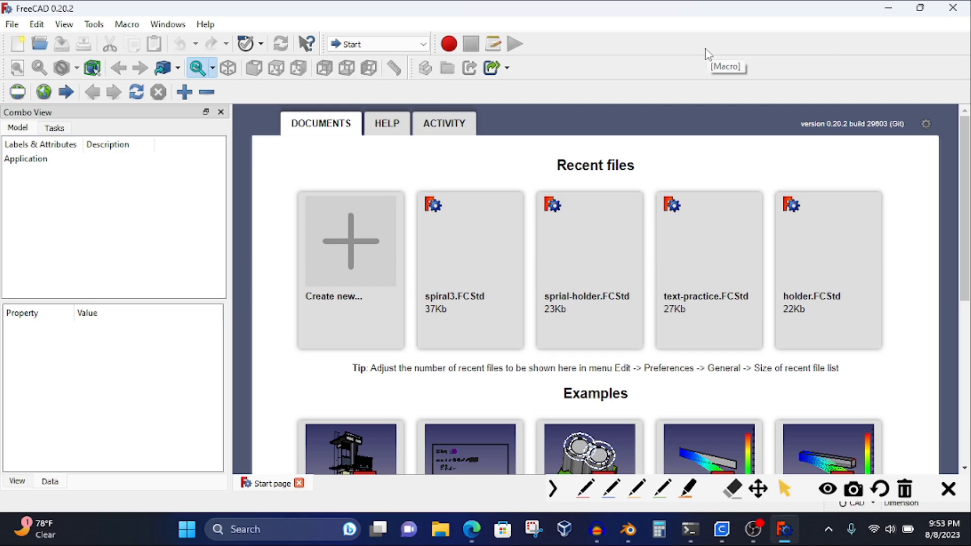
{"action": "left_click", "coordinate": [337, 274]}
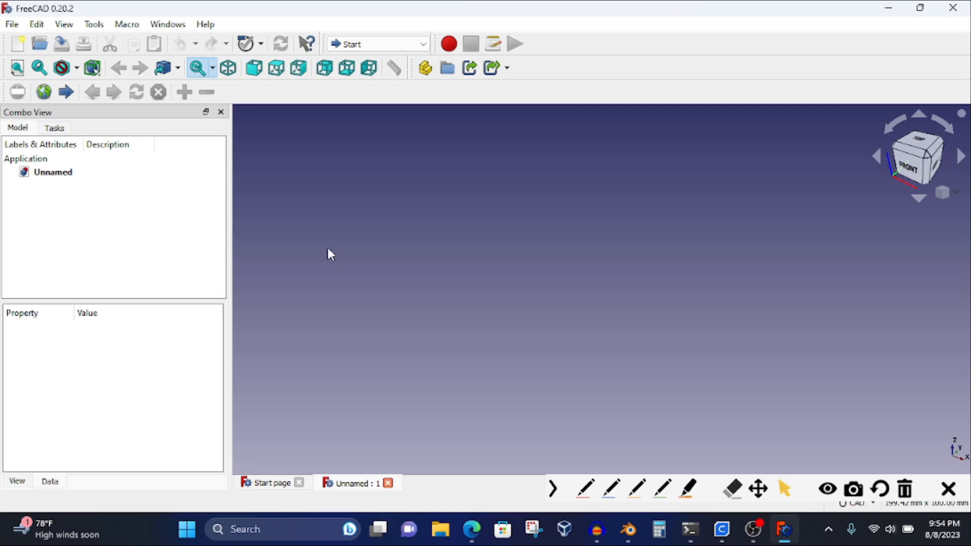
{"action": "left_click", "coordinate": [369, 44]}
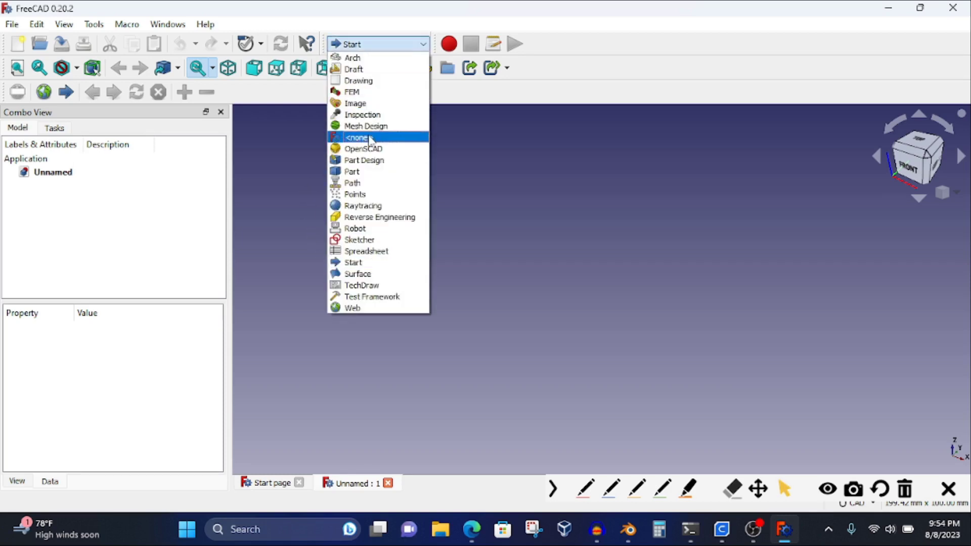
{"action": "left_click", "coordinate": [373, 172]}
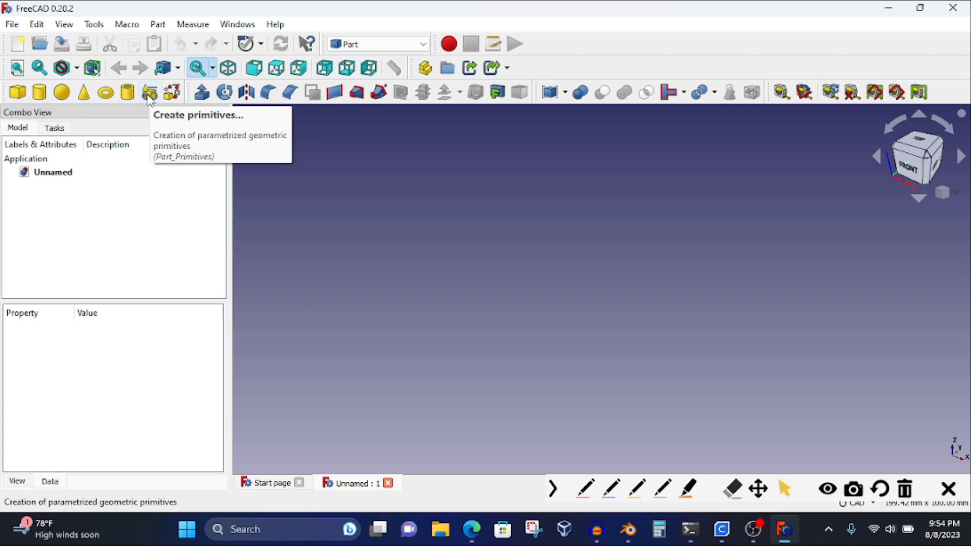
Step: Create a Spiral primitive with 1 mm growth
{"action": "left_click", "coordinate": [150, 93]}
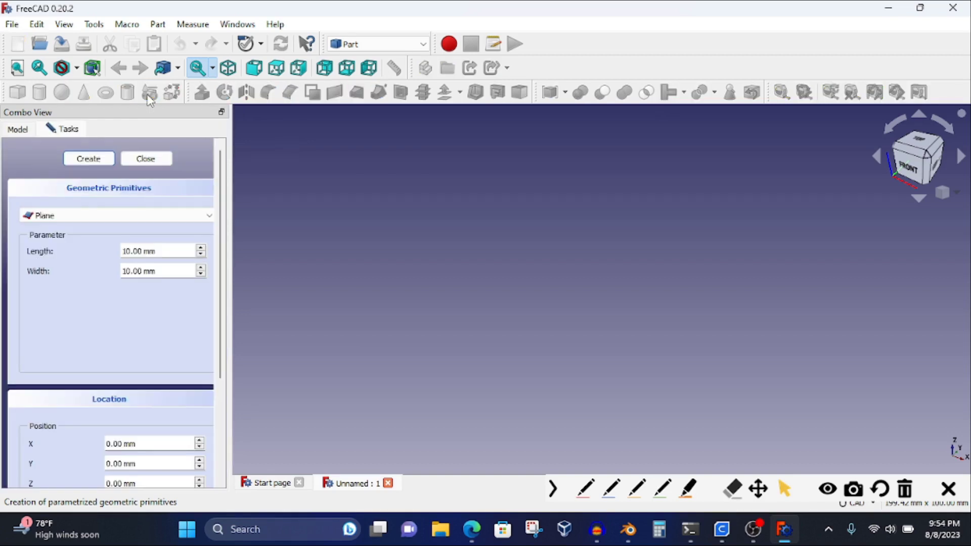
{"action": "left_click", "coordinate": [210, 218]}
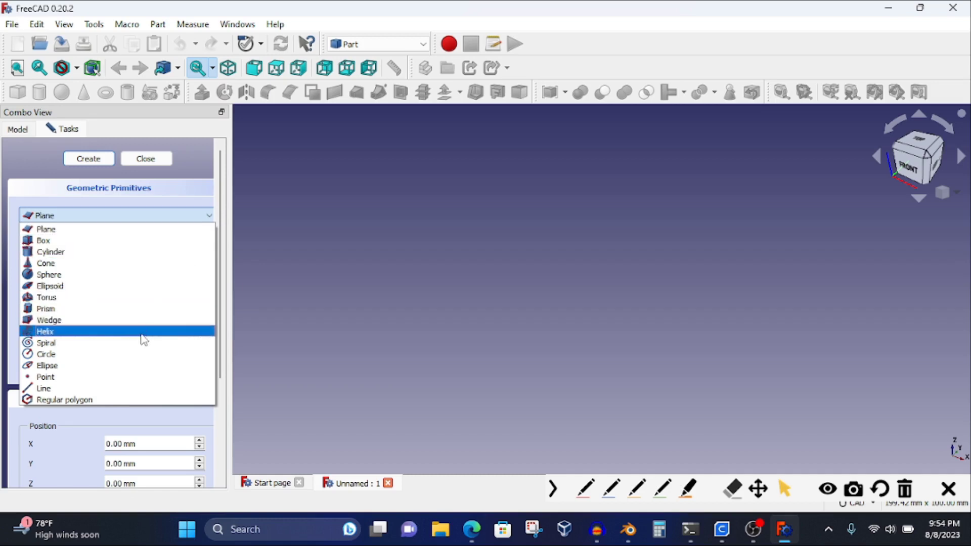
{"action": "left_click", "coordinate": [141, 343]}
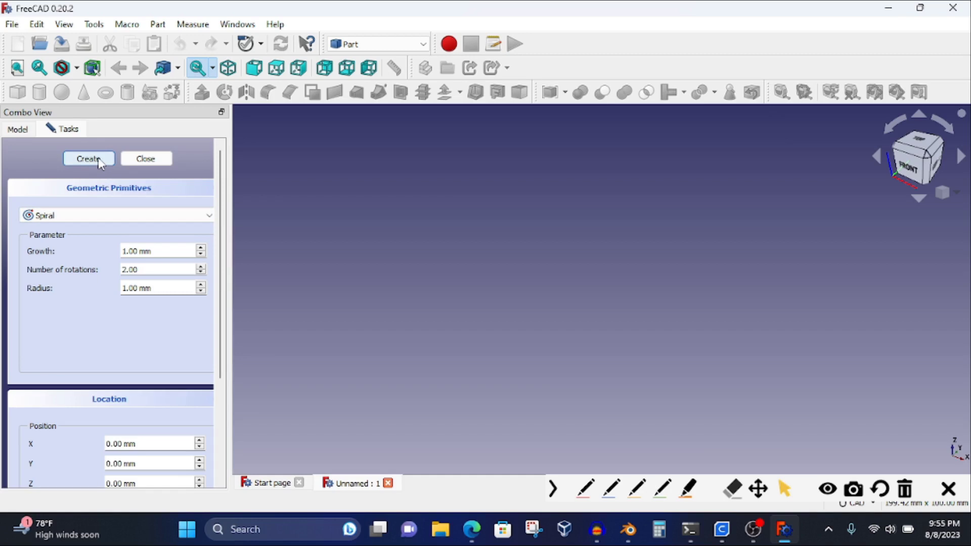
{"action": "left_click", "coordinate": [200, 249]}
{"action": "left_click", "coordinate": [201, 260]}
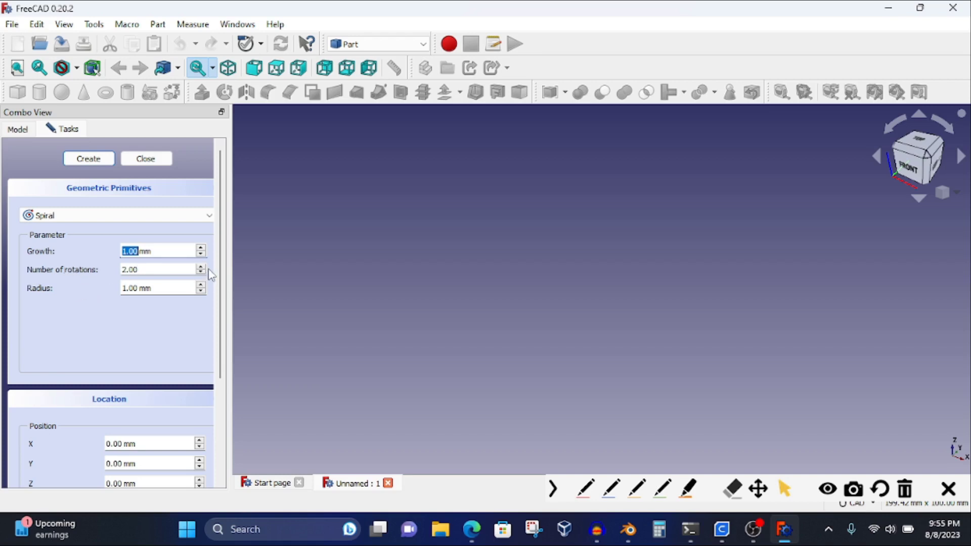
{"action": "left_click", "coordinate": [95, 162]}
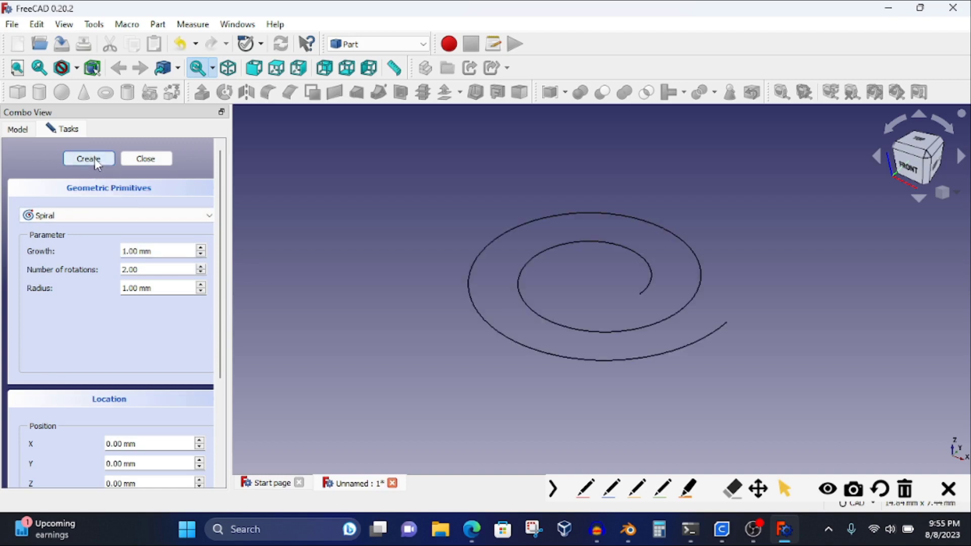
Step: Add spirals with 3 mm and 5 mm growth, another 1 mm one, and a three-rotation spiral
{"action": "left_click", "coordinate": [201, 248]}
{"action": "left_click", "coordinate": [201, 249]}
{"action": "left_click", "coordinate": [108, 161]}
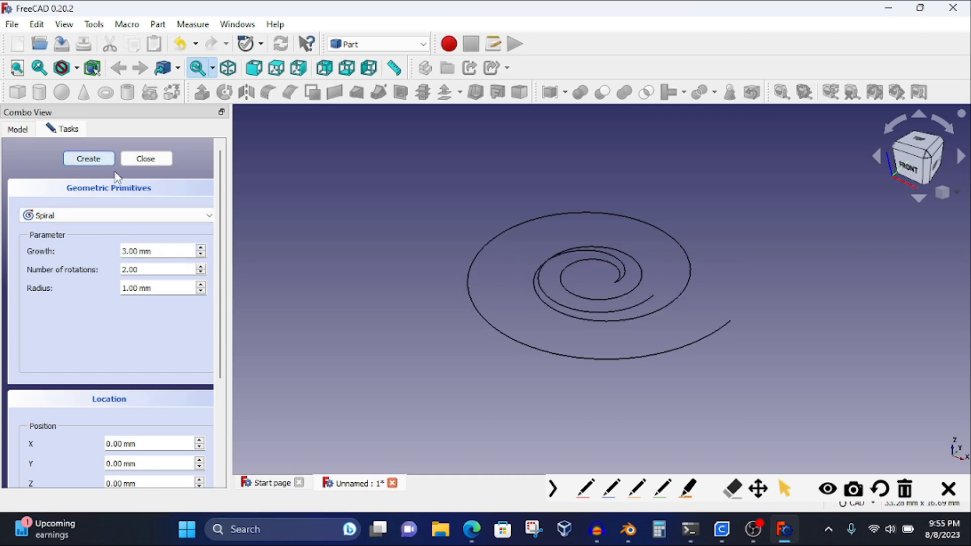
{"action": "left_click", "coordinate": [201, 249]}
{"action": "left_click", "coordinate": [201, 248]}
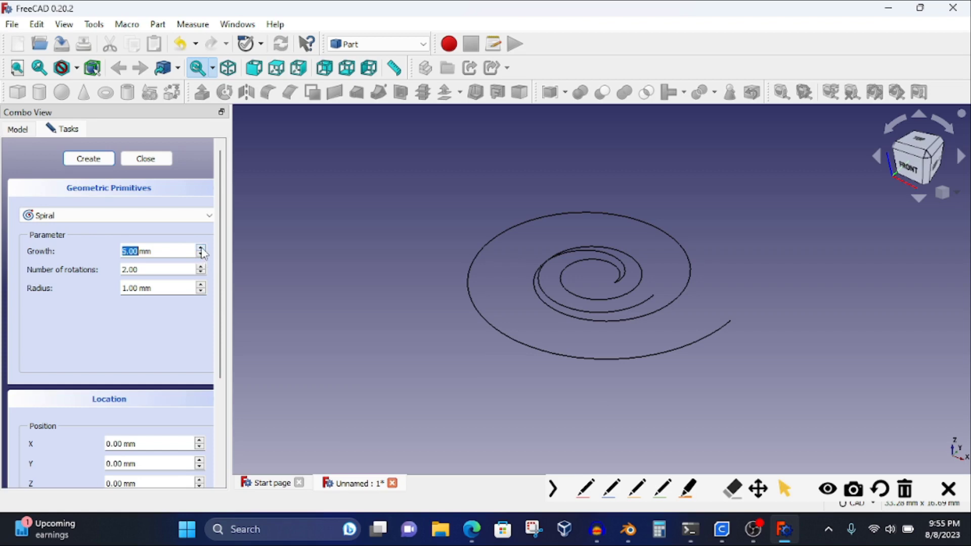
{"action": "left_click", "coordinate": [92, 160]}
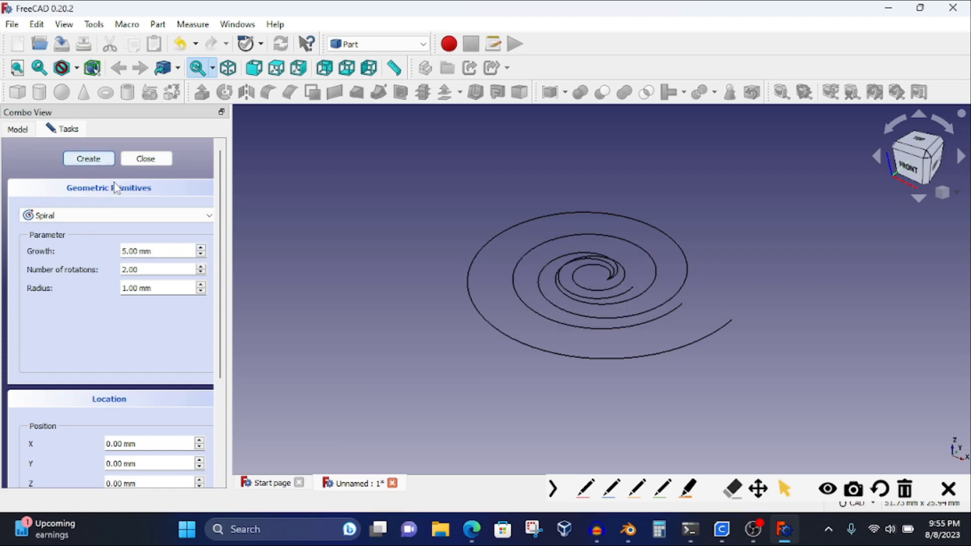
{"action": "scroll", "coordinate": [202, 258], "scroll_direction": "down", "scroll_amount": 4}
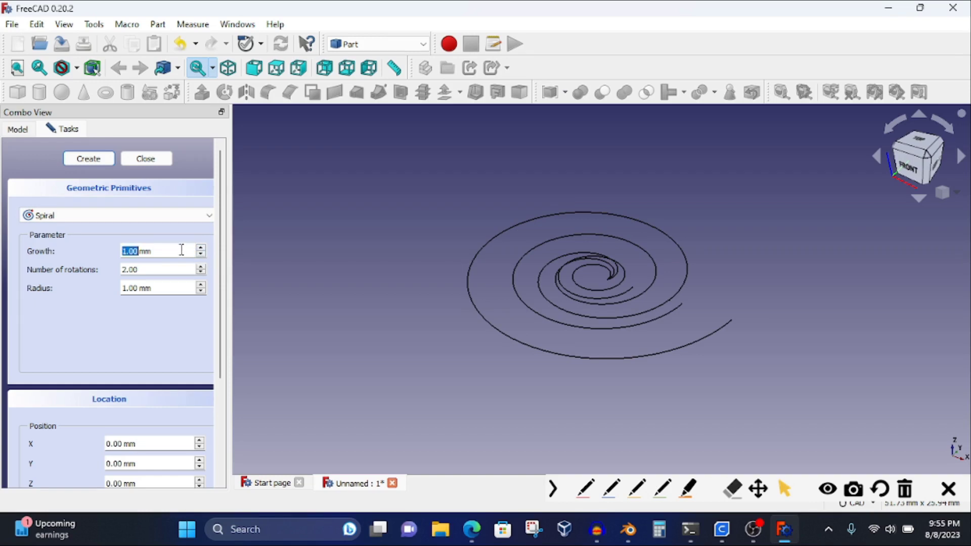
{"action": "left_click", "coordinate": [92, 161]}
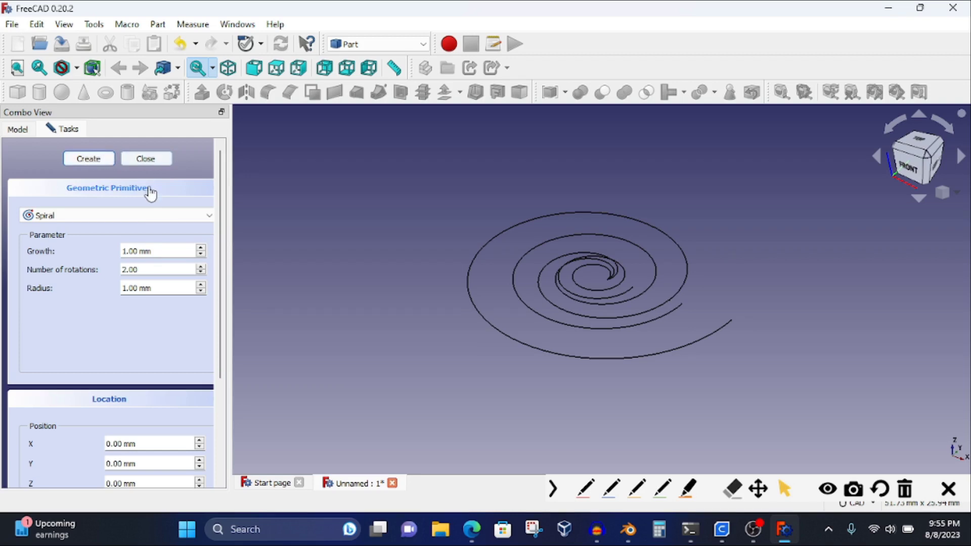
{"action": "left_click", "coordinate": [201, 268]}
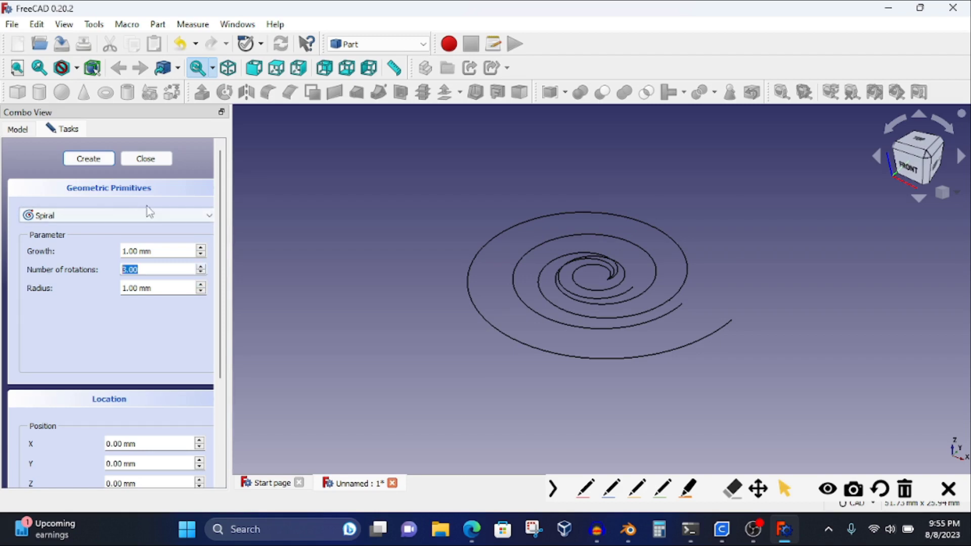
{"action": "left_click", "coordinate": [101, 160]}
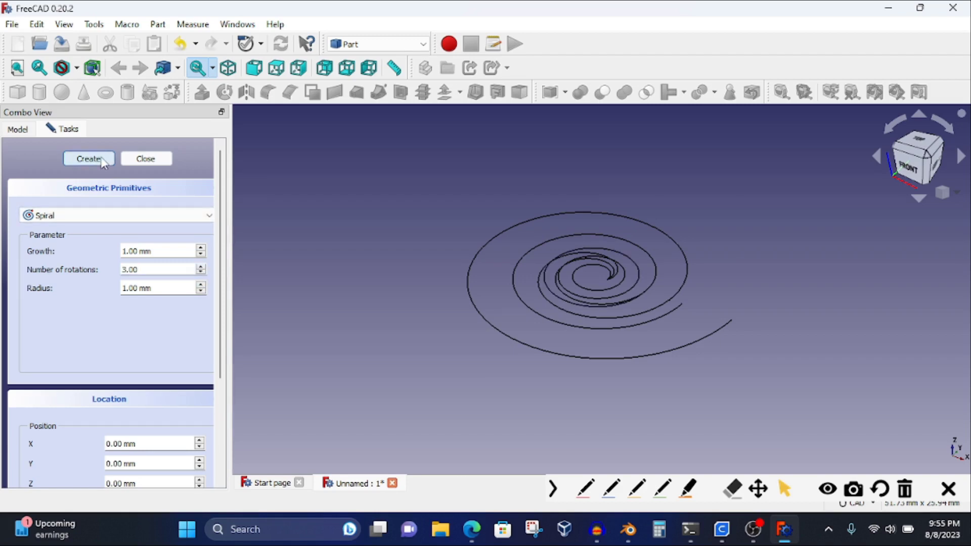
Step: Close the primitives panel and delete every spiral, Spiral through Spiral008, from the tree
{"action": "left_click", "coordinate": [144, 159]}
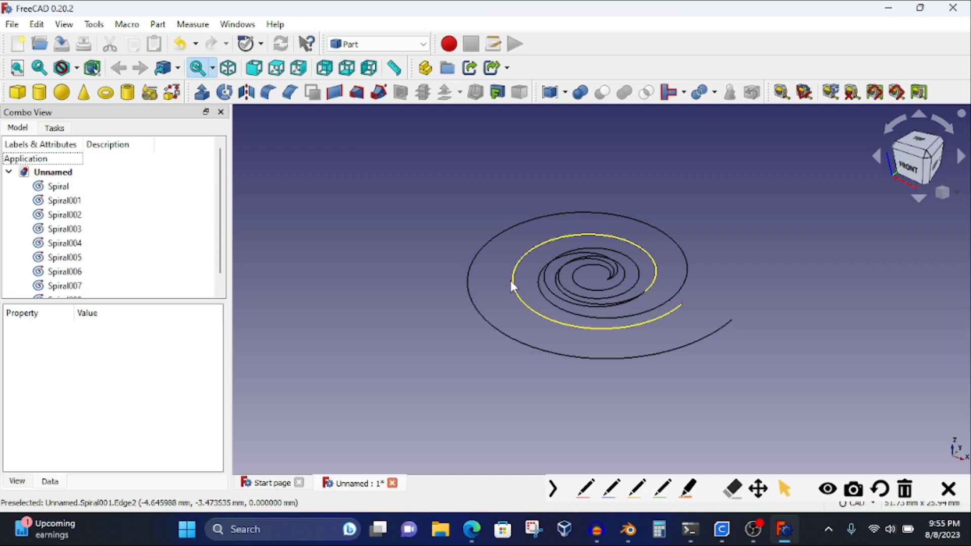
{"action": "middle_click_drag", "start_coordinate": [509, 278], "coordinate": [551, 287]}
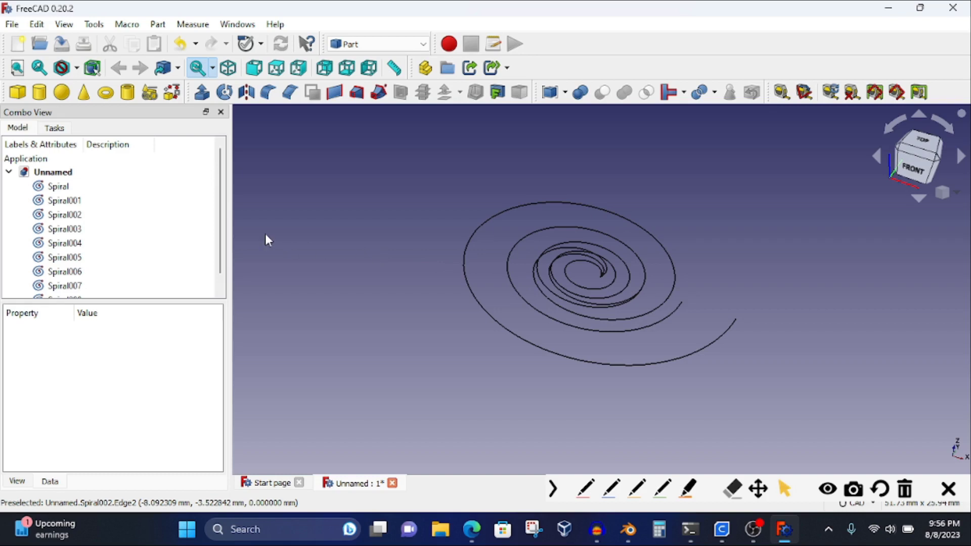
{"action": "left_click", "coordinate": [74, 190]}
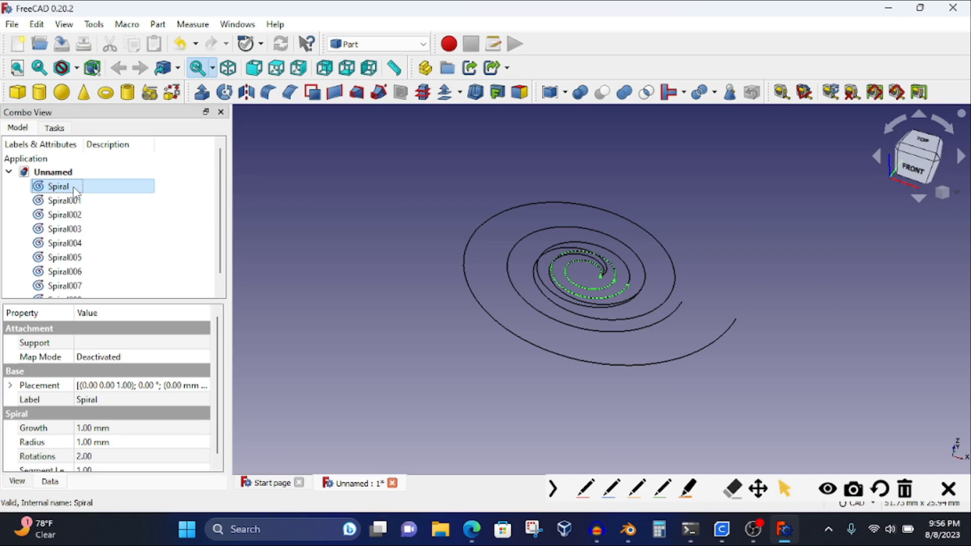
{"action": "key", "text": "Delete"}
{"action": "left_click", "coordinate": [74, 191]}
{"action": "key", "text": "Delete"}
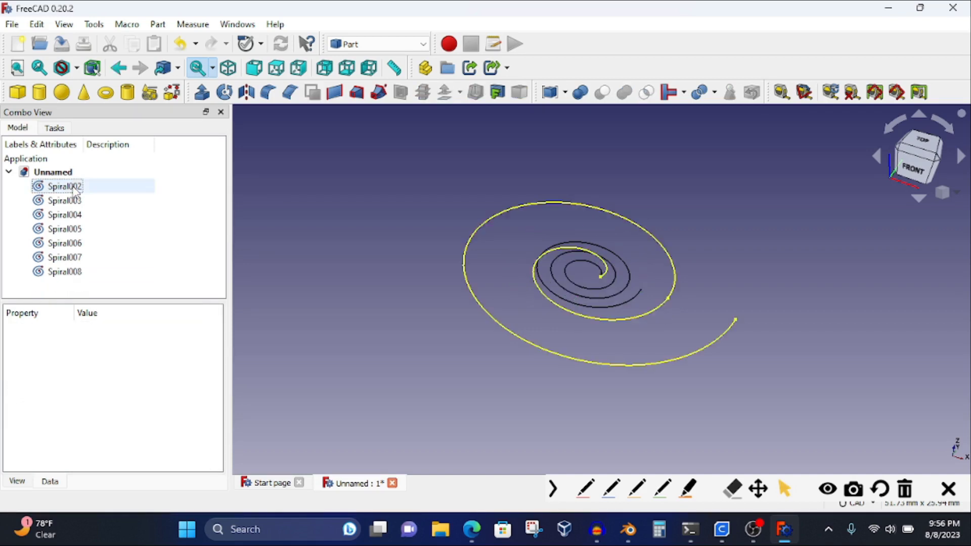
{"action": "left_click", "coordinate": [74, 191]}
{"action": "key", "text": "Delete"}
{"action": "left_click", "coordinate": [75, 191]}
{"action": "key", "text": "Delete"}
{"action": "left_click", "coordinate": [74, 190]}
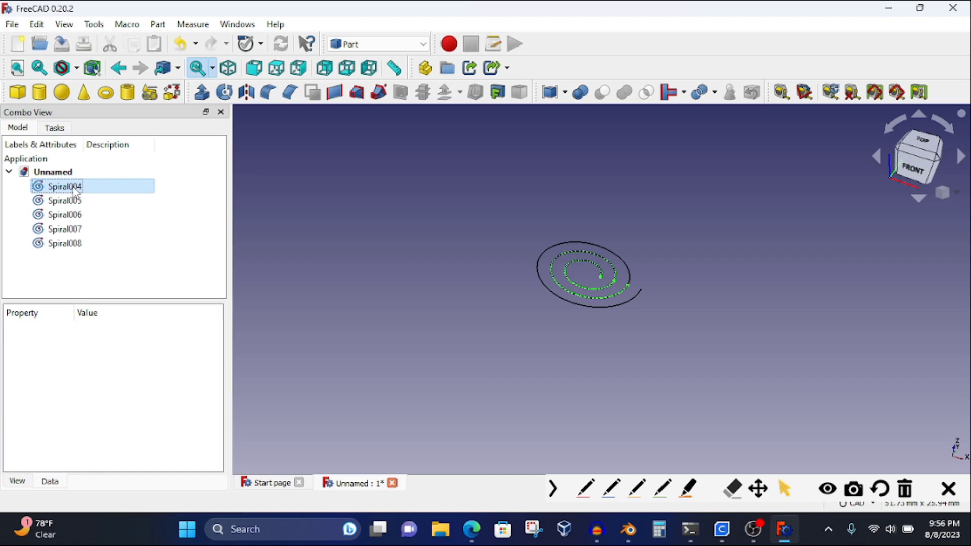
{"action": "key", "text": "Delete"}
{"action": "left_click", "coordinate": [75, 190]}
{"action": "key", "text": "Delete"}
{"action": "left_click", "coordinate": [75, 191]}
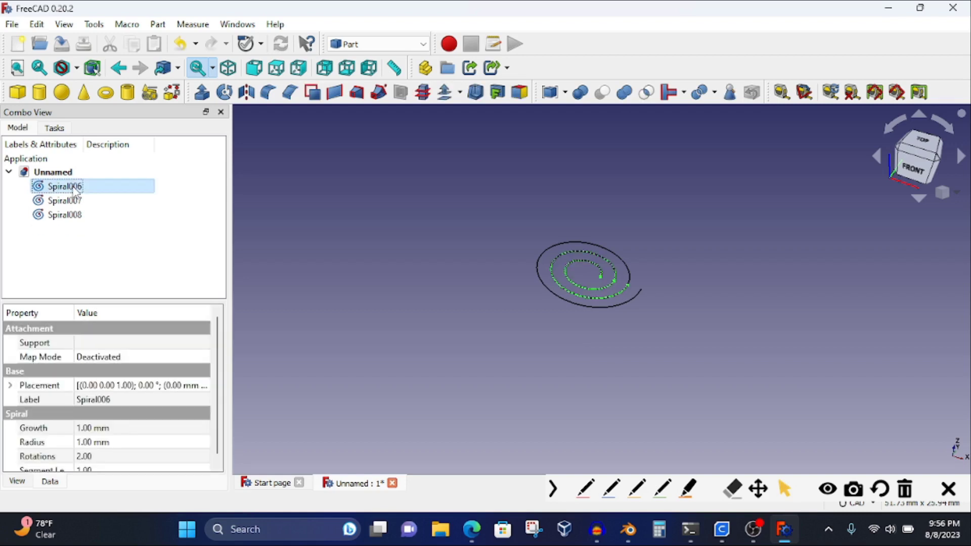
{"action": "key", "text": "Delete"}
{"action": "left_click", "coordinate": [74, 191]}
{"action": "key", "text": "Delete"}
{"action": "left_click", "coordinate": [74, 190]}
{"action": "key", "text": "Delete"}
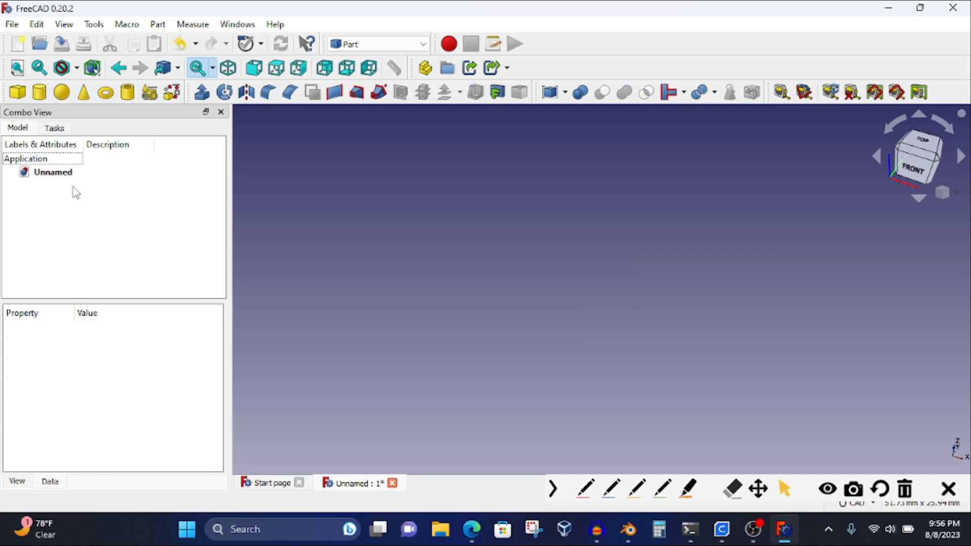
Step: Create a Spiral primitive with default parameters
{"action": "left_click", "coordinate": [150, 92]}
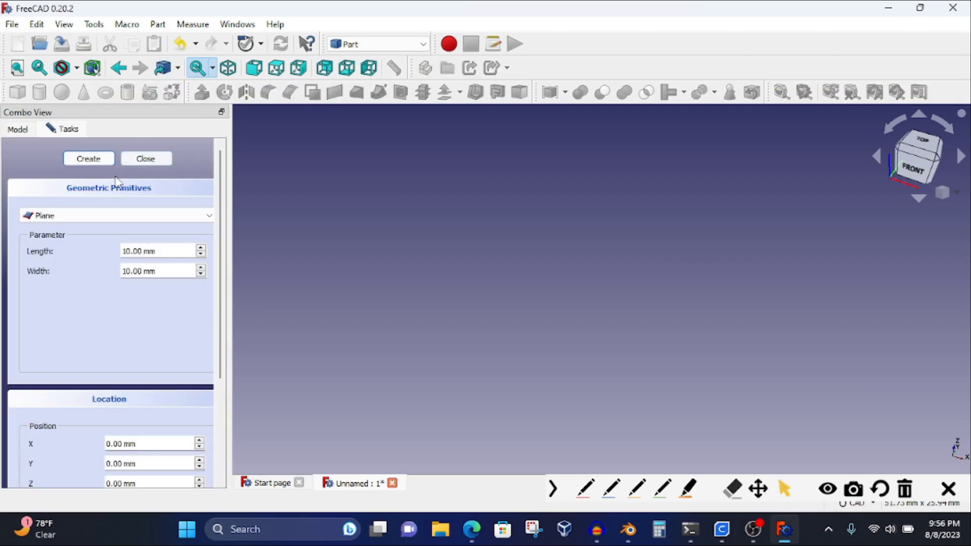
{"action": "left_click", "coordinate": [26, 130]}
{"action": "left_click", "coordinate": [64, 129]}
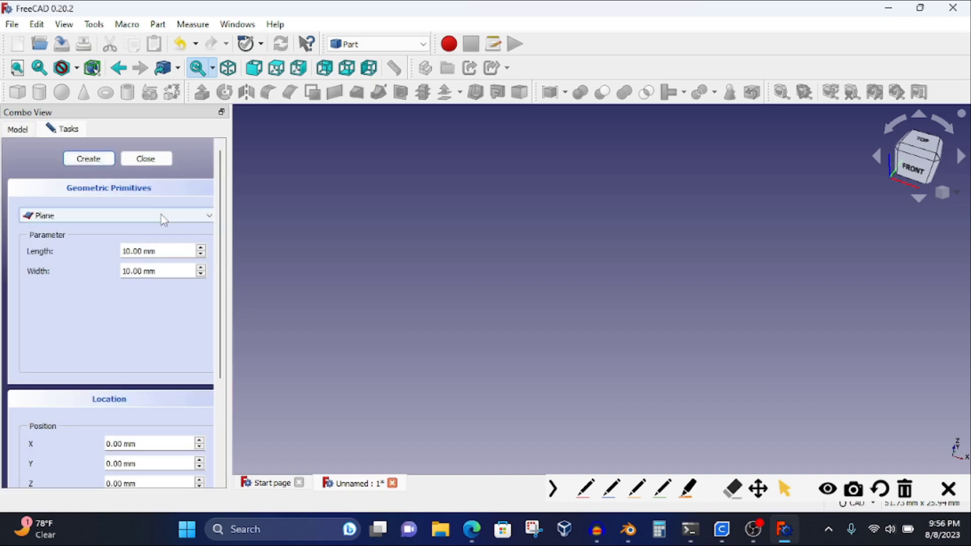
{"action": "left_click", "coordinate": [208, 216]}
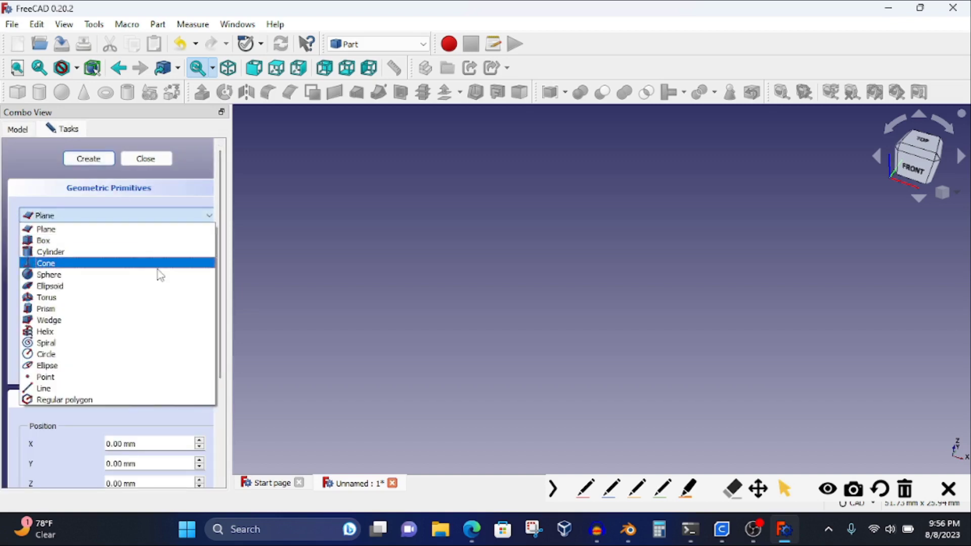
{"action": "left_click", "coordinate": [117, 342]}
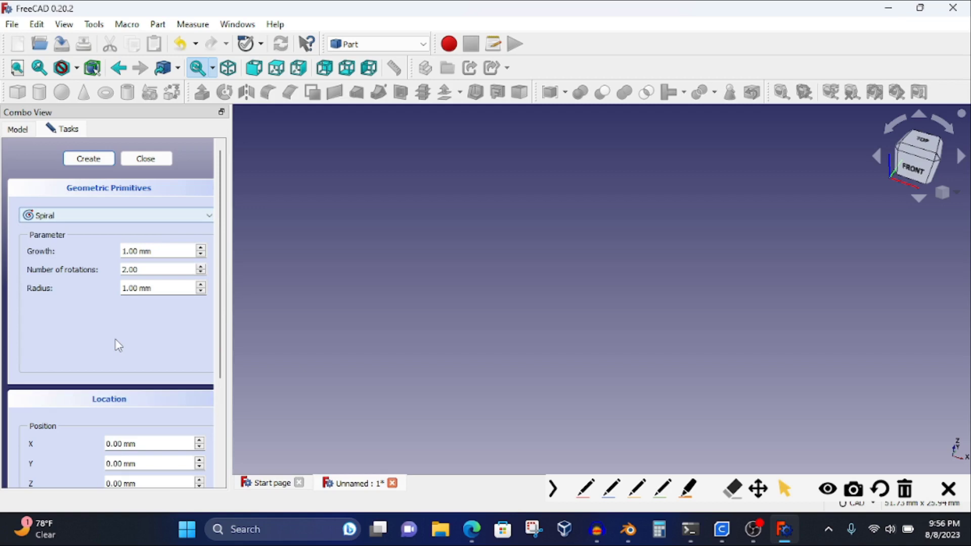
{"action": "left_click", "coordinate": [21, 130]}
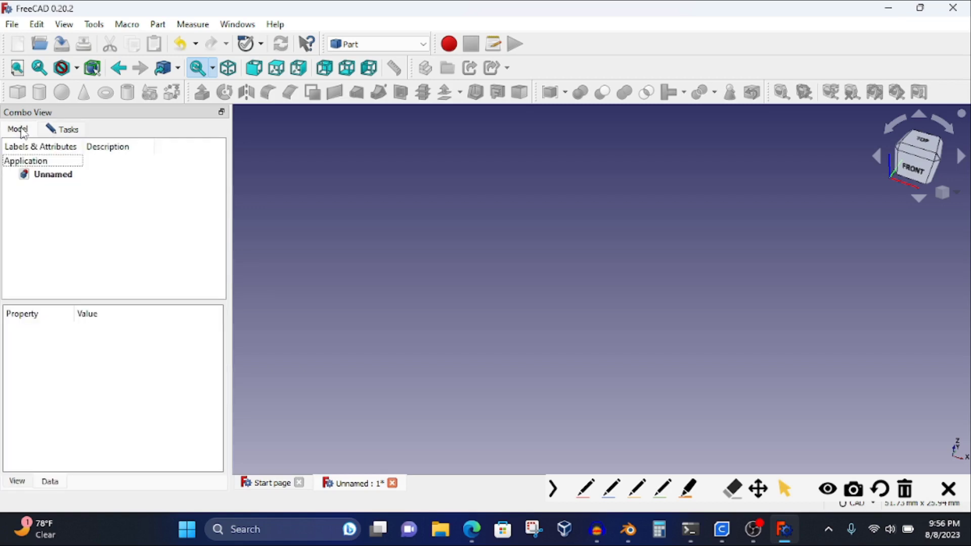
{"action": "left_click", "coordinate": [74, 132]}
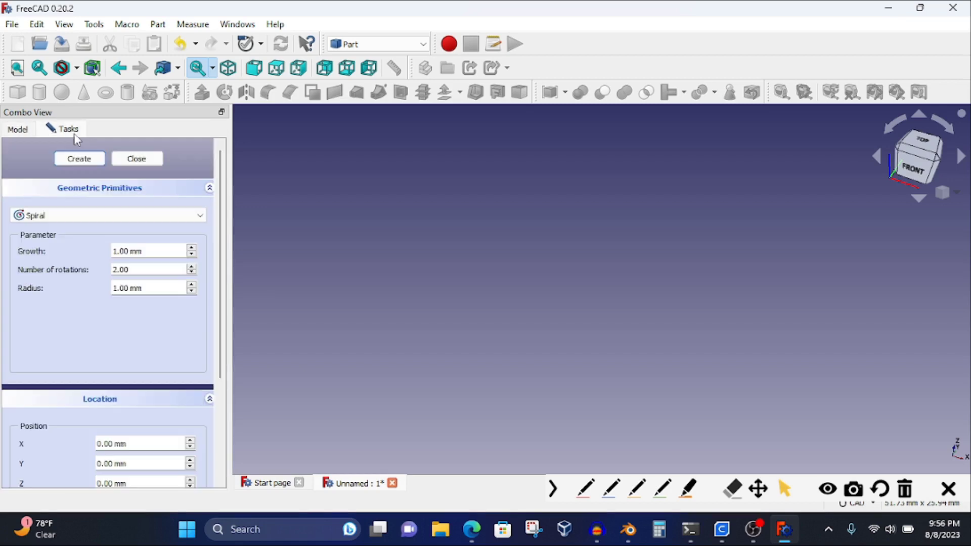
{"action": "left_click", "coordinate": [92, 160]}
{"action": "left_click", "coordinate": [21, 133]}
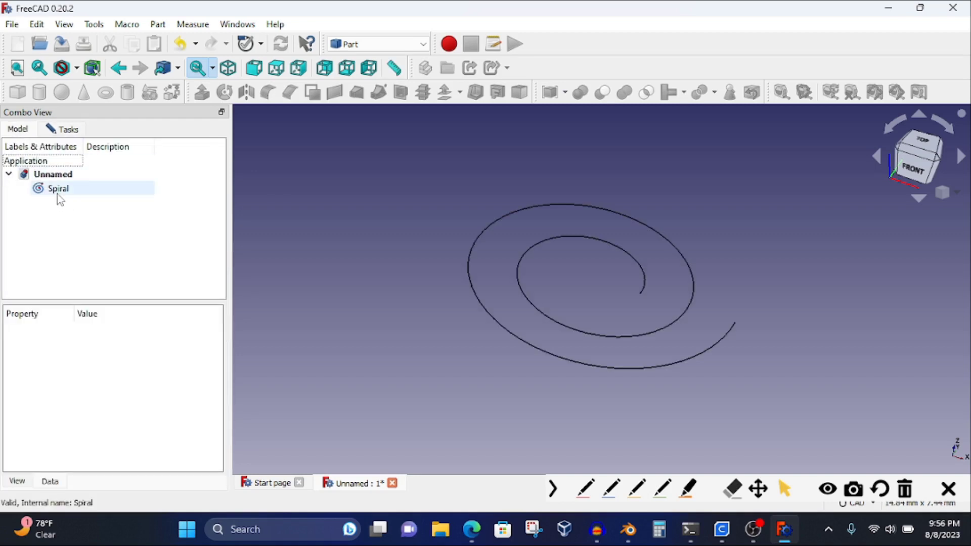
Step: Create Spiral001 with 2 mm growth and 3 rotations
{"action": "left_click", "coordinate": [69, 130]}
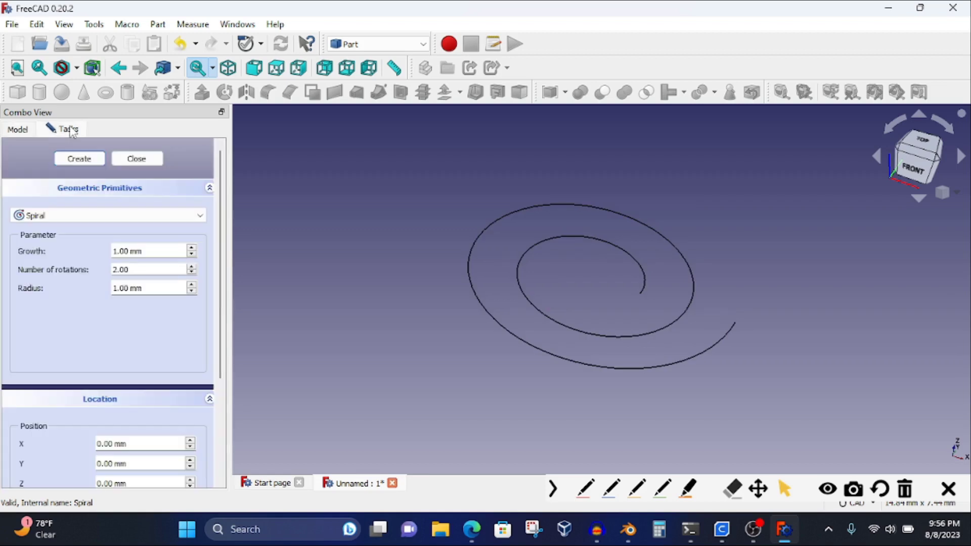
{"action": "left_click", "coordinate": [192, 248]}
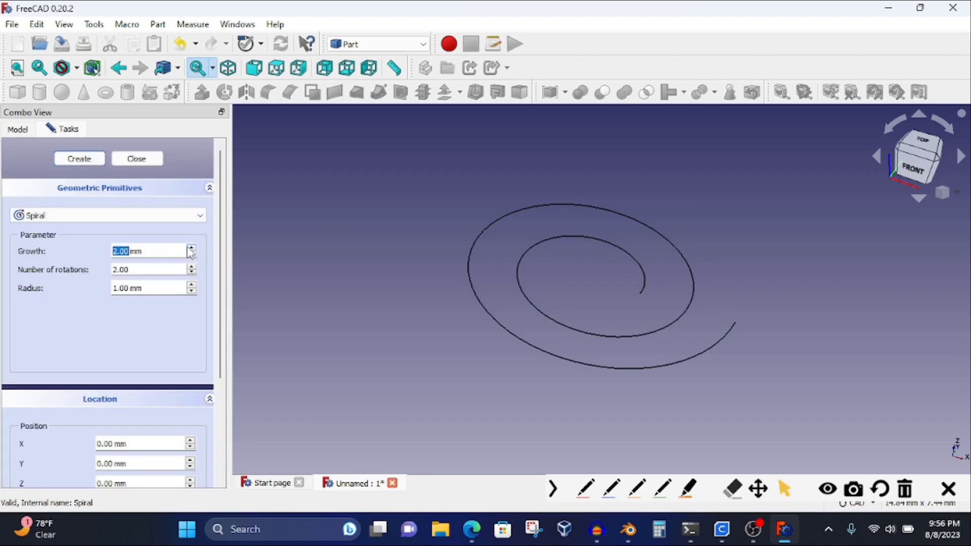
{"action": "left_click", "coordinate": [19, 130]}
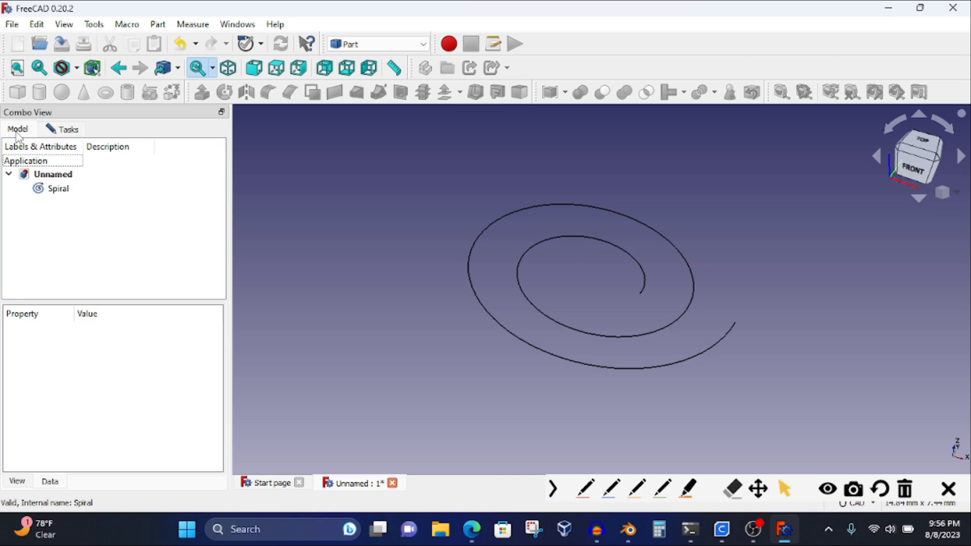
{"action": "left_click", "coordinate": [68, 131]}
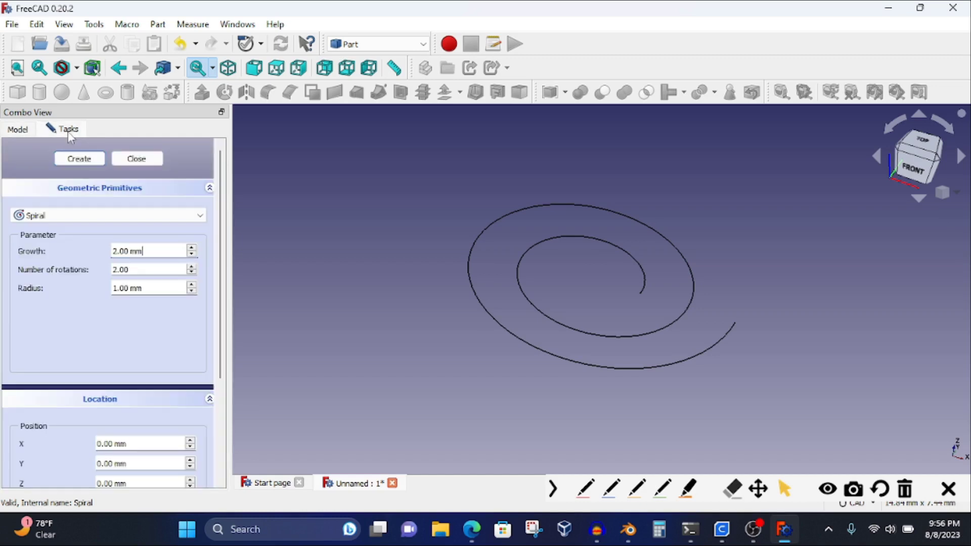
{"action": "left_click", "coordinate": [192, 267]}
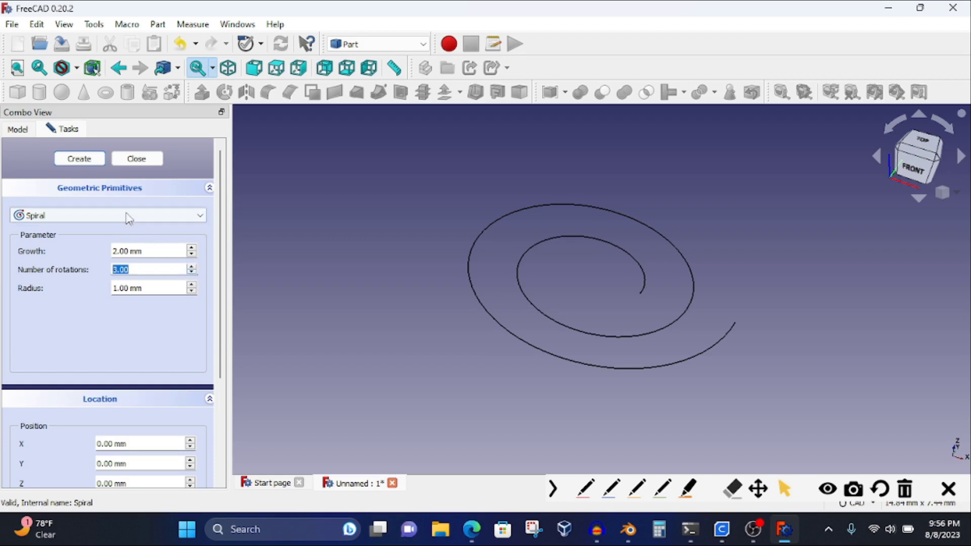
{"action": "left_click", "coordinate": [87, 159]}
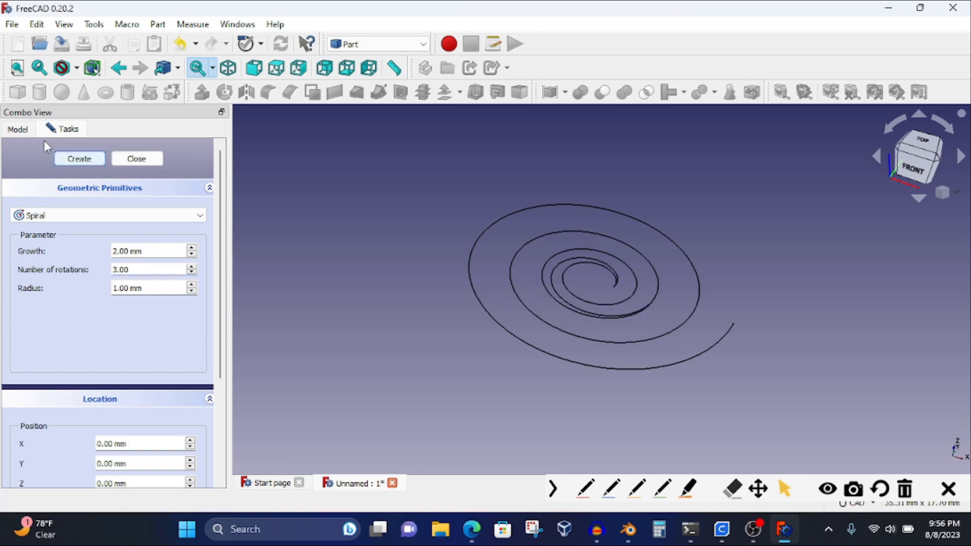
{"action": "left_click", "coordinate": [25, 133]}
{"action": "left_click", "coordinate": [79, 204]}
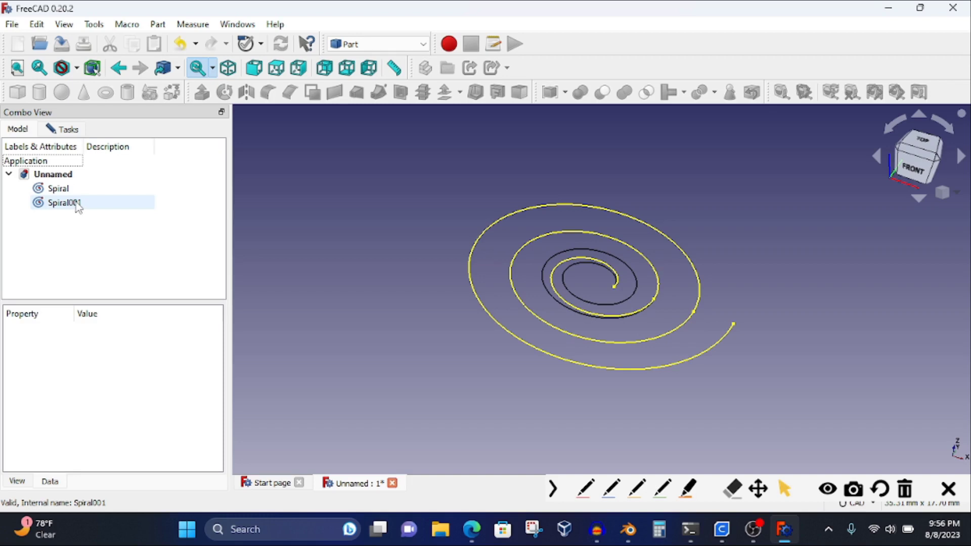
Step: Delete the smaller first Spiral from the model tree
{"action": "left_click", "coordinate": [69, 191]}
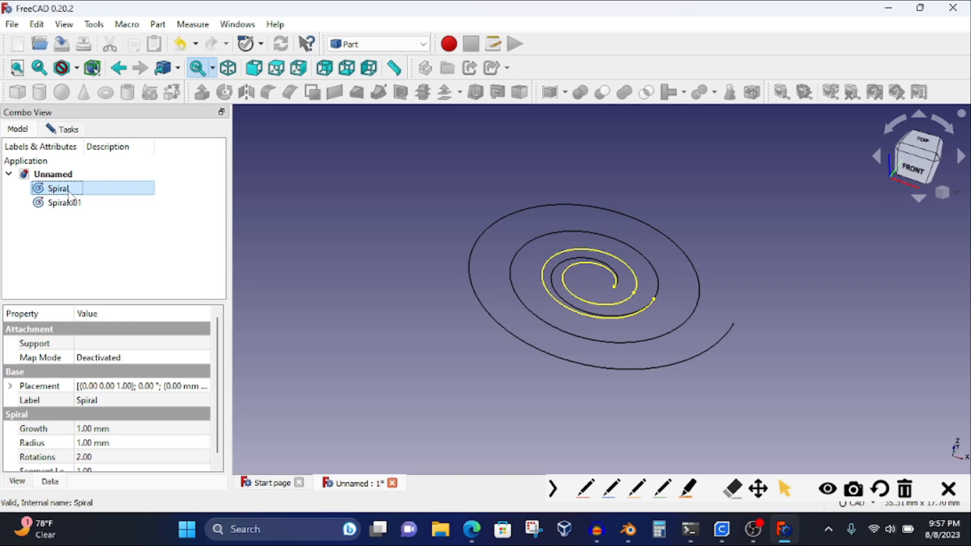
{"action": "right_click", "coordinate": [68, 194]}
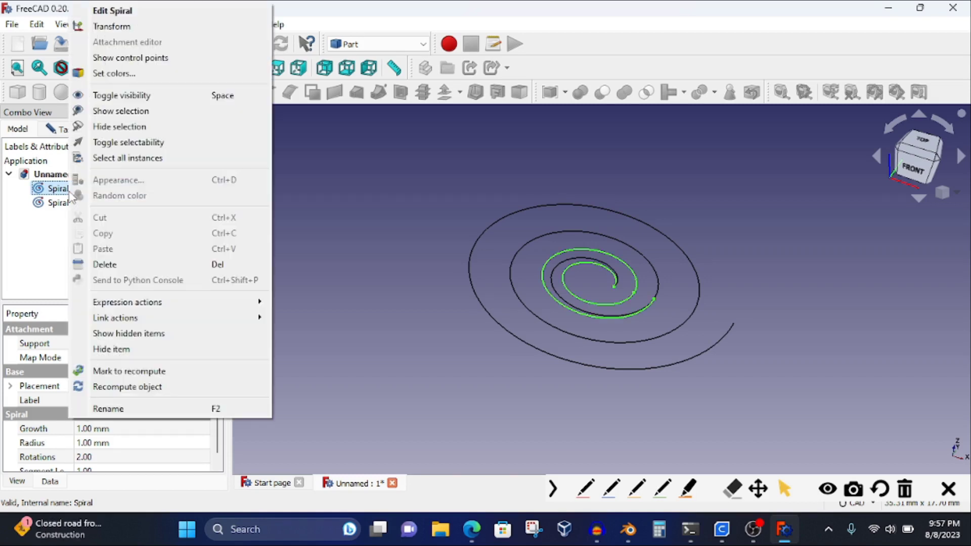
{"action": "left_click", "coordinate": [121, 262]}
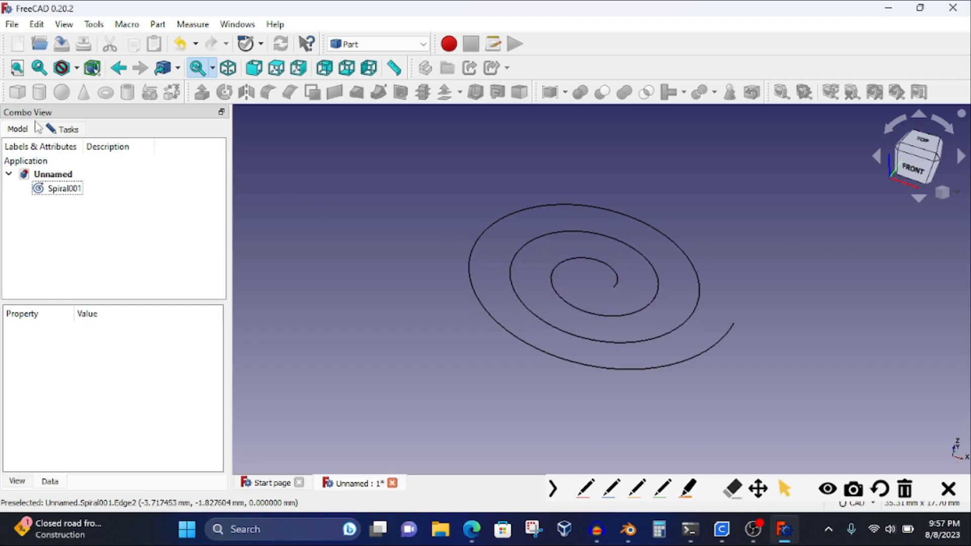
Step: Create a spiral with 3 rotations, 2 mm radius and 4 mm growth
{"action": "left_click", "coordinate": [67, 131]}
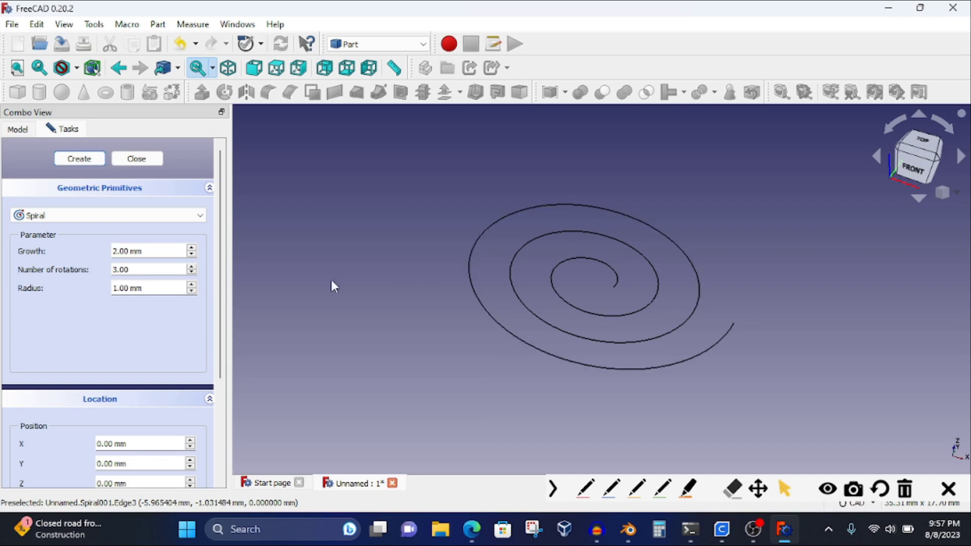
{"action": "left_click", "coordinate": [192, 267]}
{"action": "left_click", "coordinate": [191, 267]}
{"action": "left_click", "coordinate": [191, 277]}
{"action": "left_click", "coordinate": [191, 278]}
{"action": "left_click", "coordinate": [191, 285]}
{"action": "left_click", "coordinate": [192, 248]}
{"action": "left_click", "coordinate": [191, 248]}
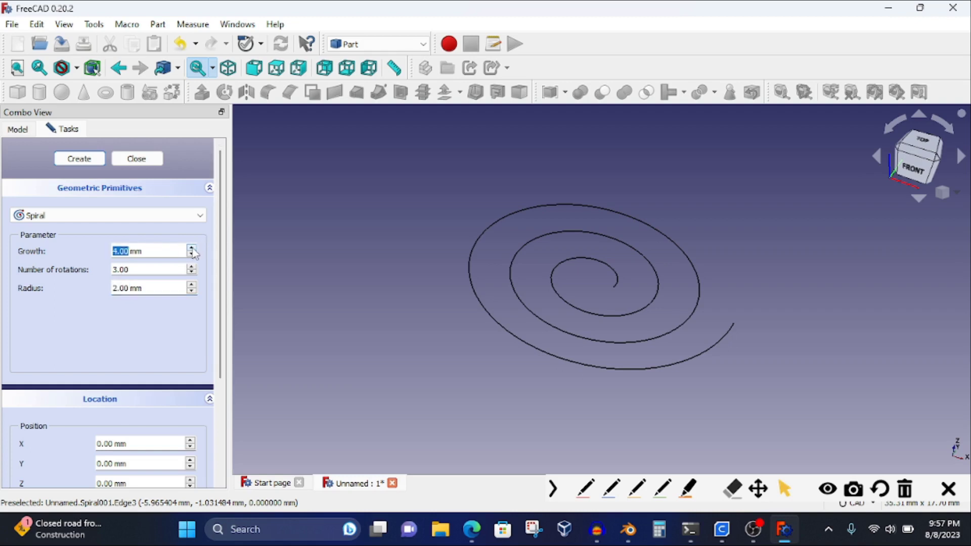
{"action": "left_click", "coordinate": [94, 159]}
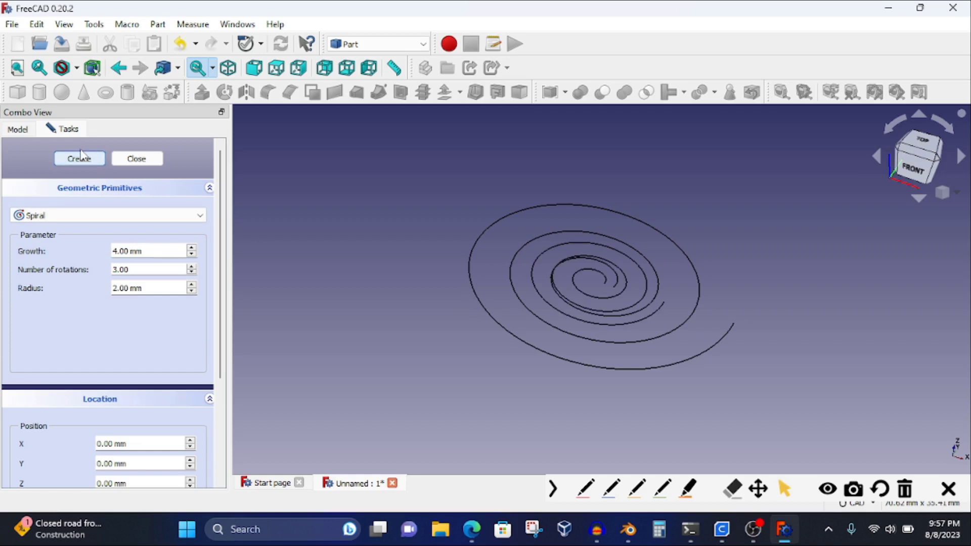
Step: Hide the 4 mm Spiral, keep Spiral001 visible, and open Spiral001's primitive parameters
{"action": "left_click", "coordinate": [29, 129]}
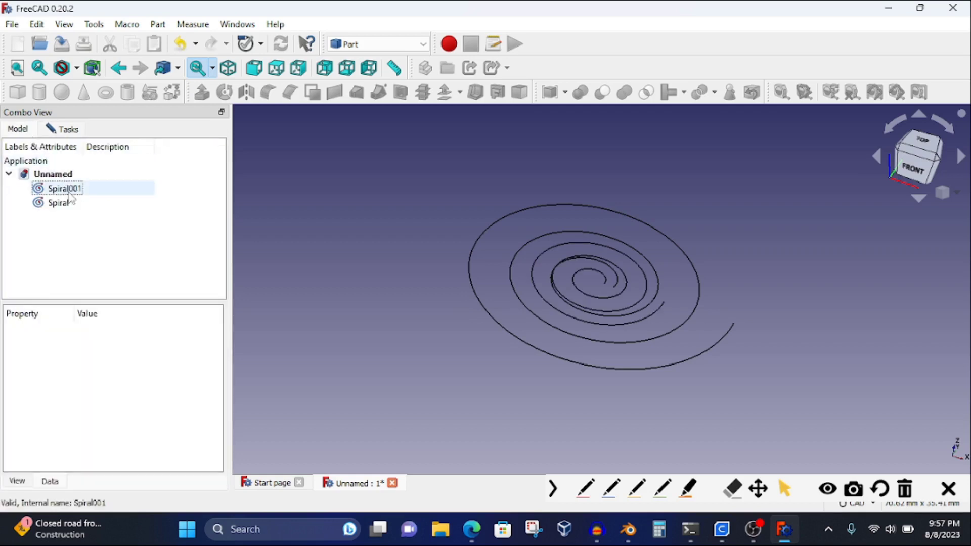
{"action": "left_click_drag", "start_coordinate": [58, 188], "coordinate": [65, 201]}
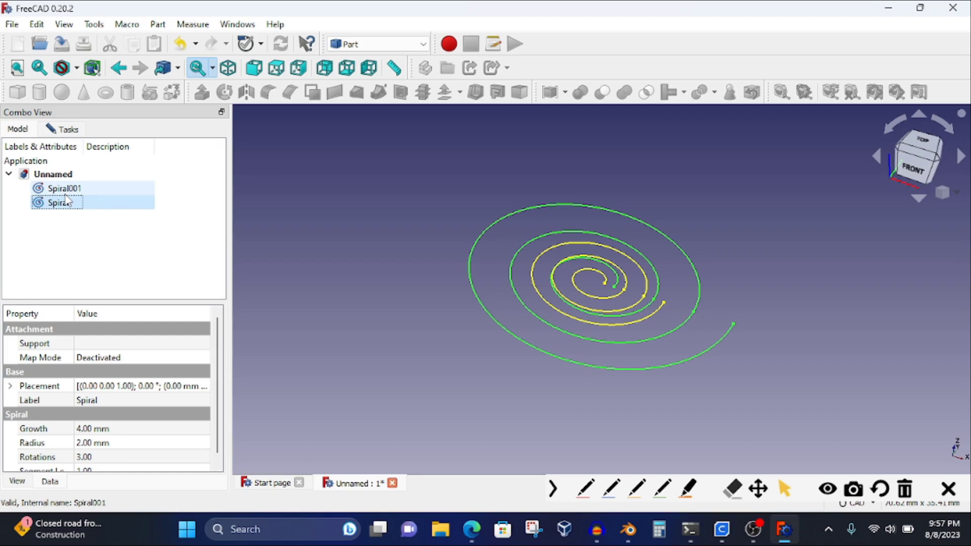
{"action": "key", "text": "space"}
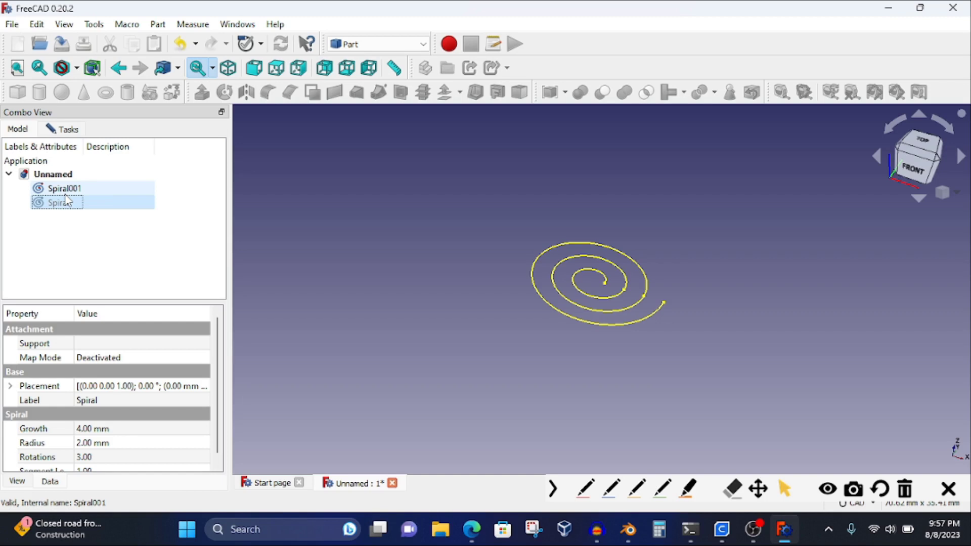
{"action": "key", "text": "space"}
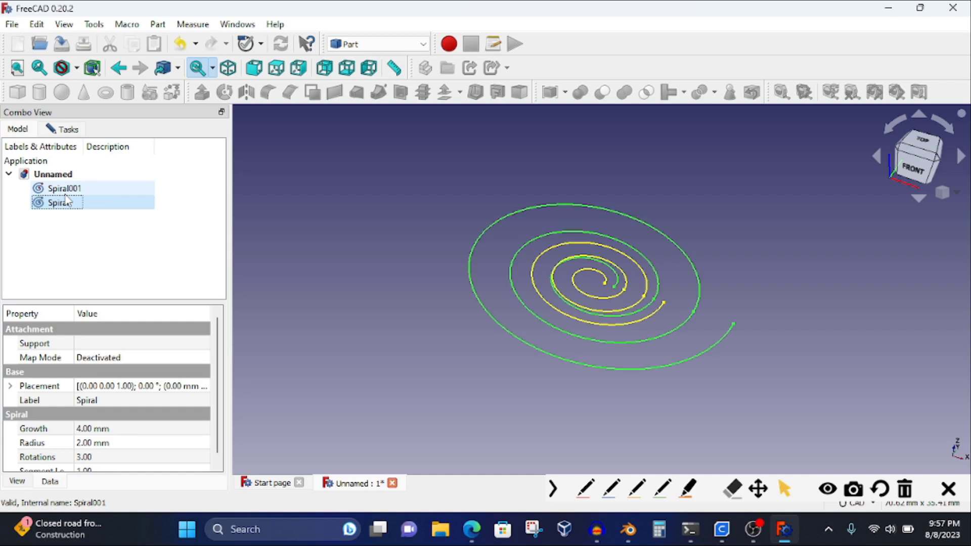
{"action": "left_click", "coordinate": [66, 190]}
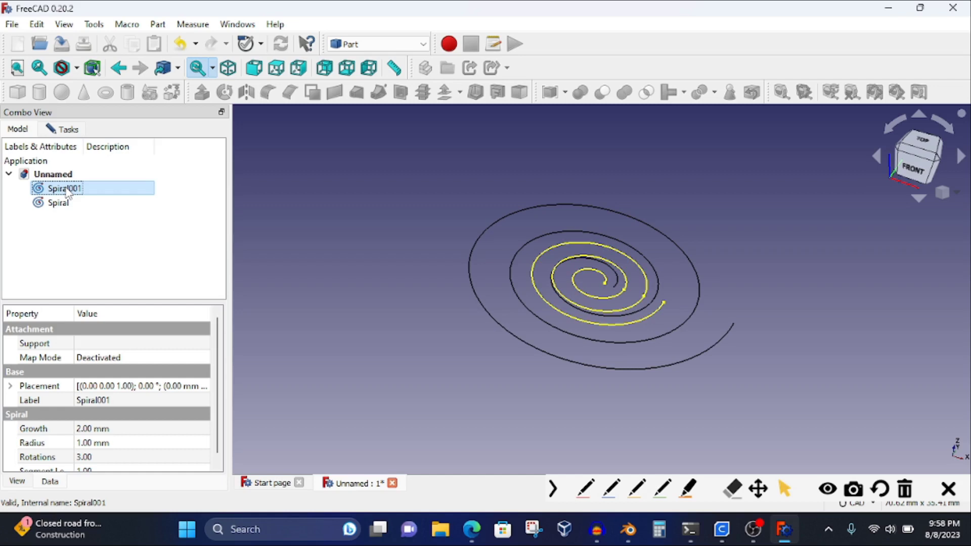
{"action": "key", "text": "space"}
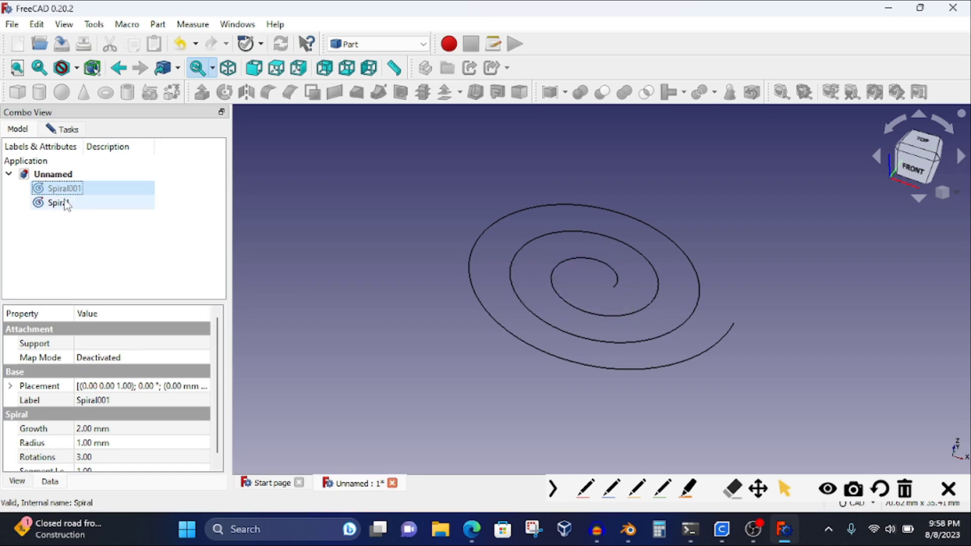
{"action": "left_click", "coordinate": [66, 202]}
{"action": "key", "text": "space"}
{"action": "key", "text": "space"}
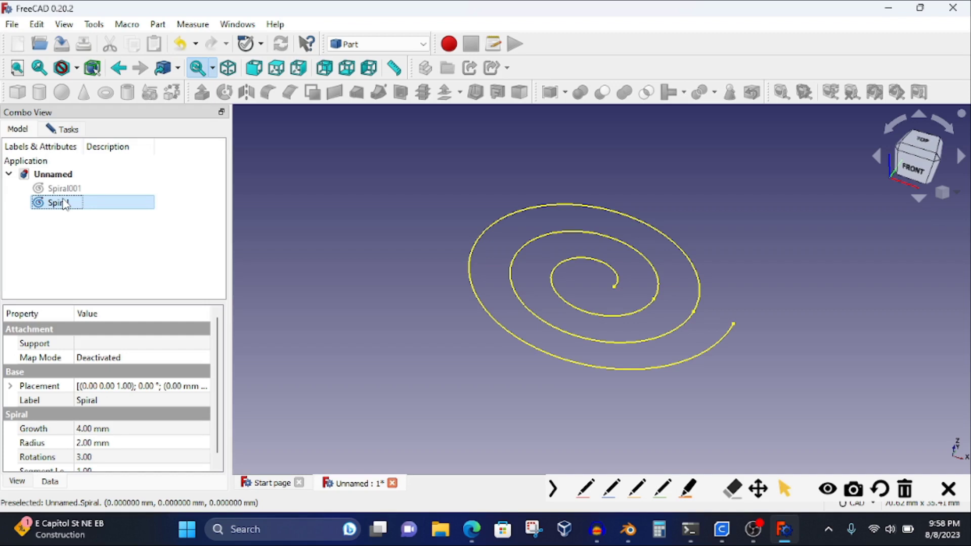
{"action": "key", "text": "space"}
{"action": "left_click", "coordinate": [66, 189]}
{"action": "key", "text": "space"}
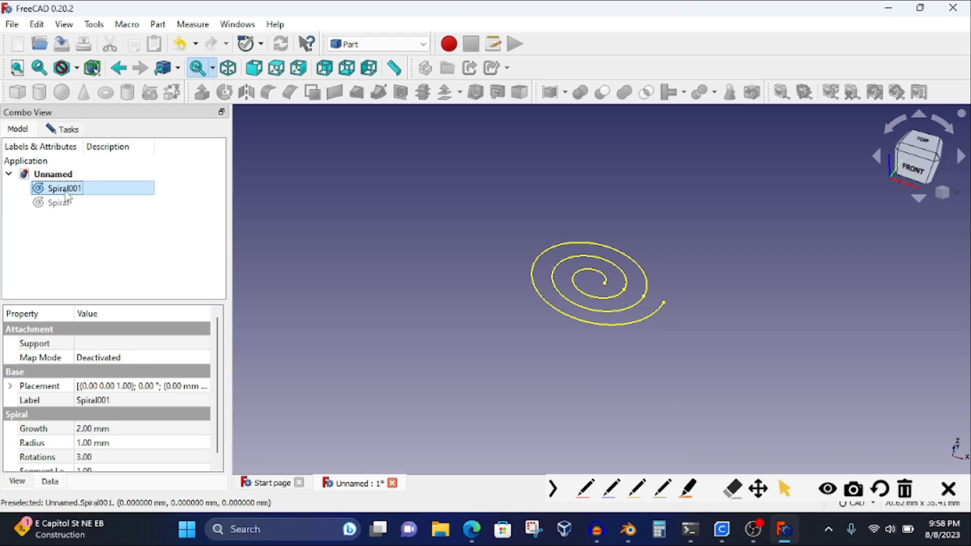
{"action": "double_click", "coordinate": [65, 193]}
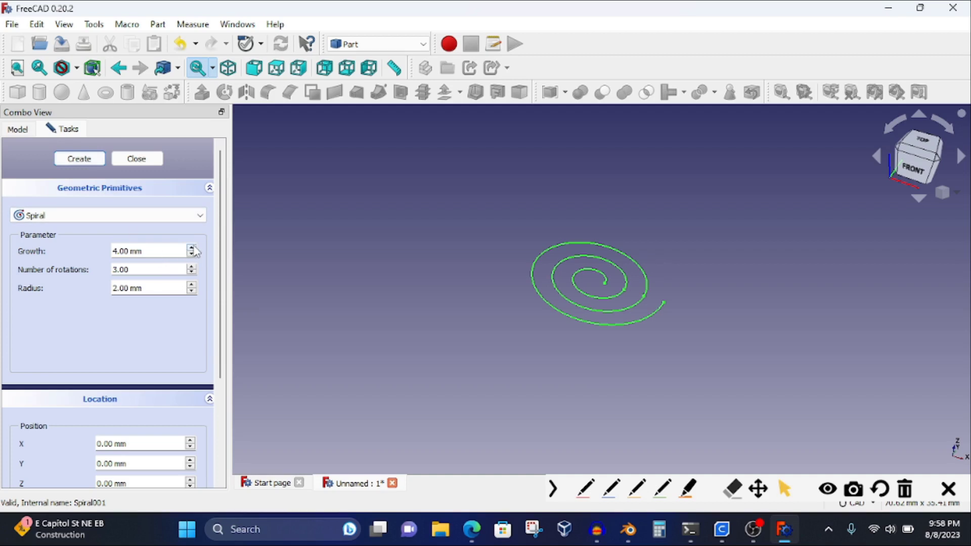
Step: Create Spiral002 with 8 mm growth, then hide it in the model tree
{"action": "left_click", "coordinate": [191, 254]}
{"action": "type", "text": "8"}
{"action": "left_click", "coordinate": [78, 161]}
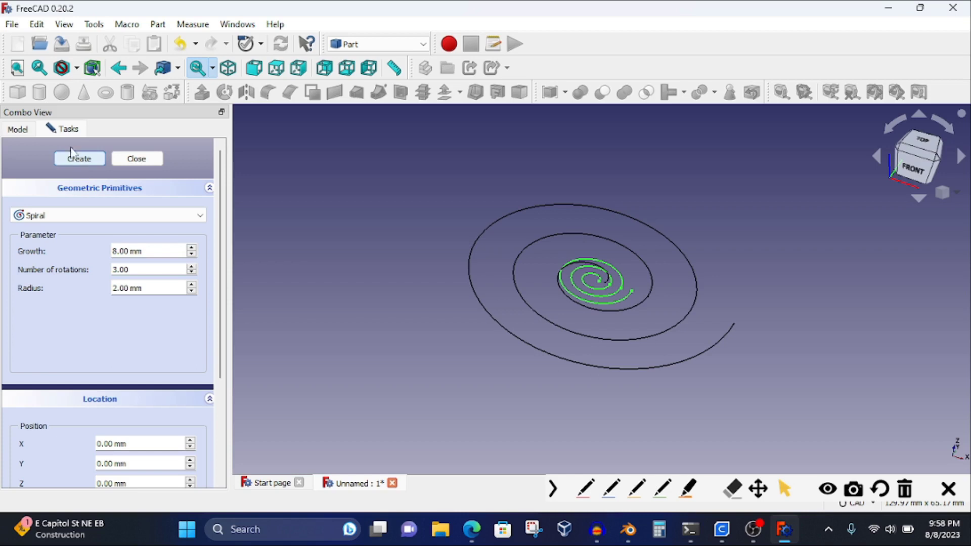
{"action": "left_click", "coordinate": [18, 130]}
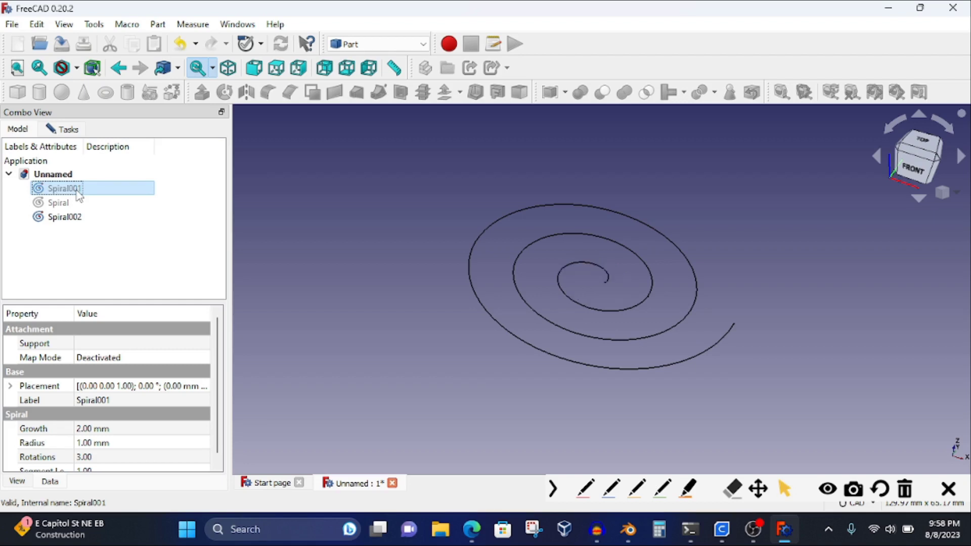
{"action": "left_click", "coordinate": [64, 217]}
{"action": "key", "text": "space"}
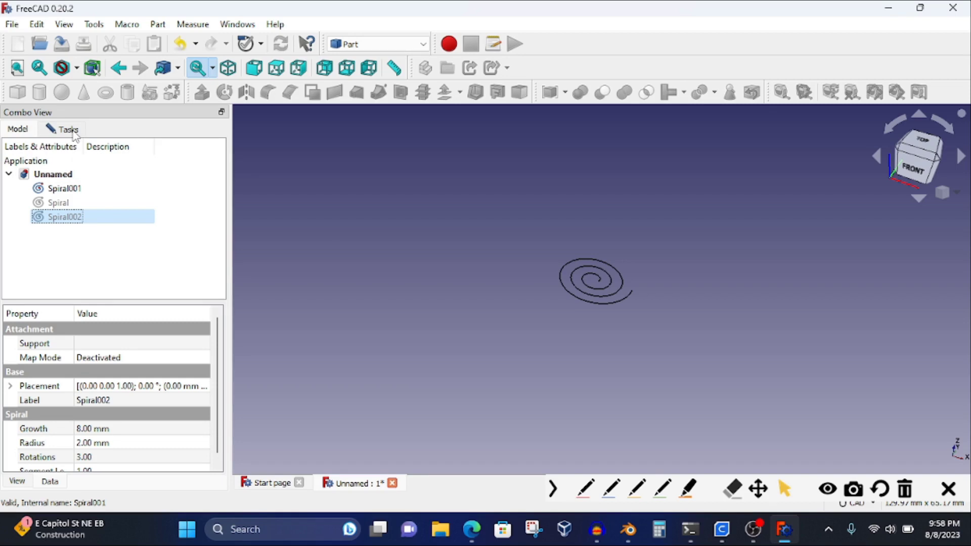
Step: Delete Spiral001 and Spiral002 from the model tree
{"action": "left_click", "coordinate": [71, 202]}
{"action": "left_click", "coordinate": [70, 190]}
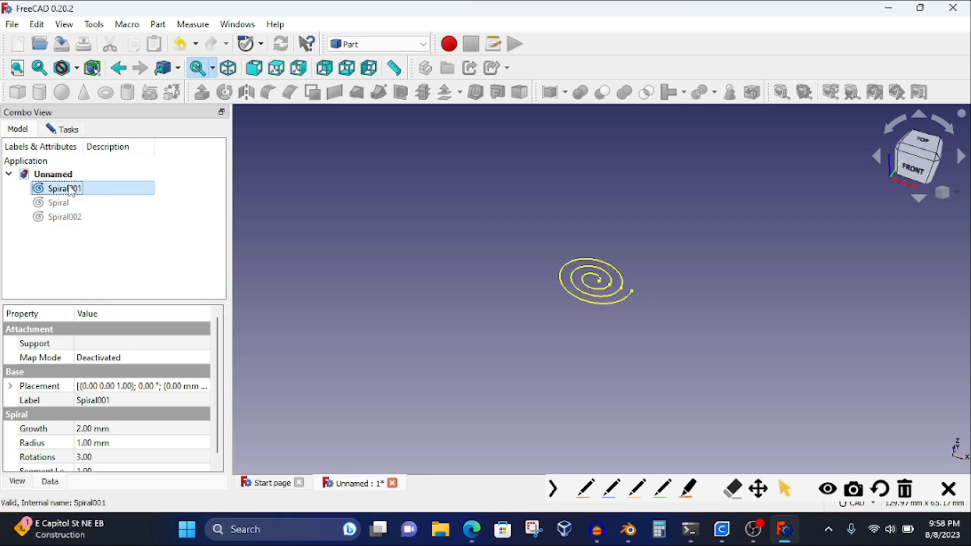
{"action": "key", "text": "Delete"}
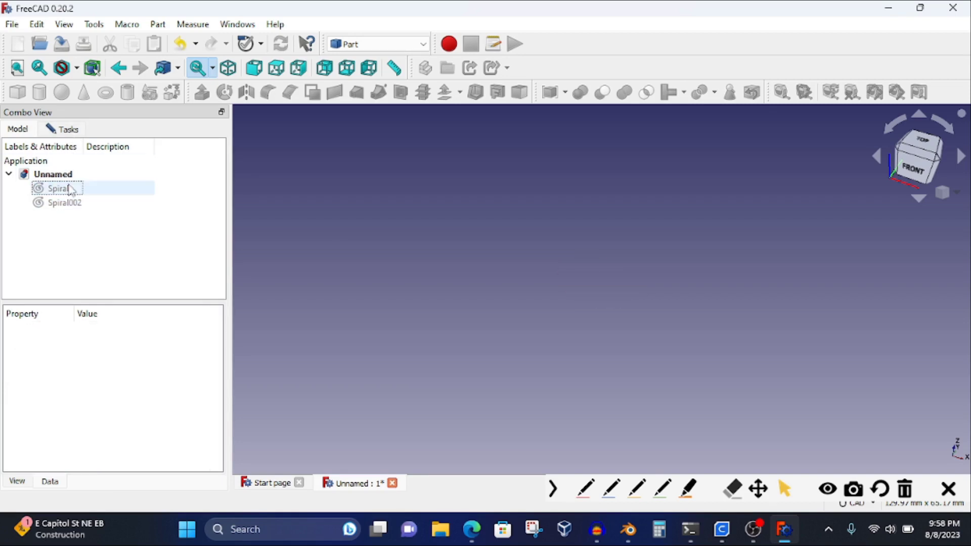
{"action": "left_click", "coordinate": [64, 192]}
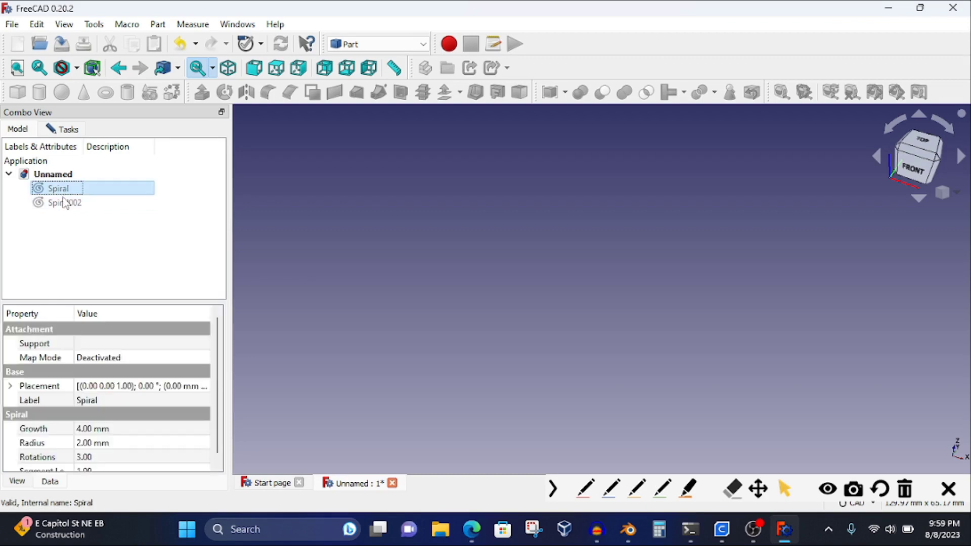
{"action": "left_click", "coordinate": [64, 202]}
{"action": "key", "text": "Delete"}
Step: Make the remaining Spiral visible and close the primitives panel
{"action": "left_click", "coordinate": [63, 191]}
{"action": "key", "text": "space"}
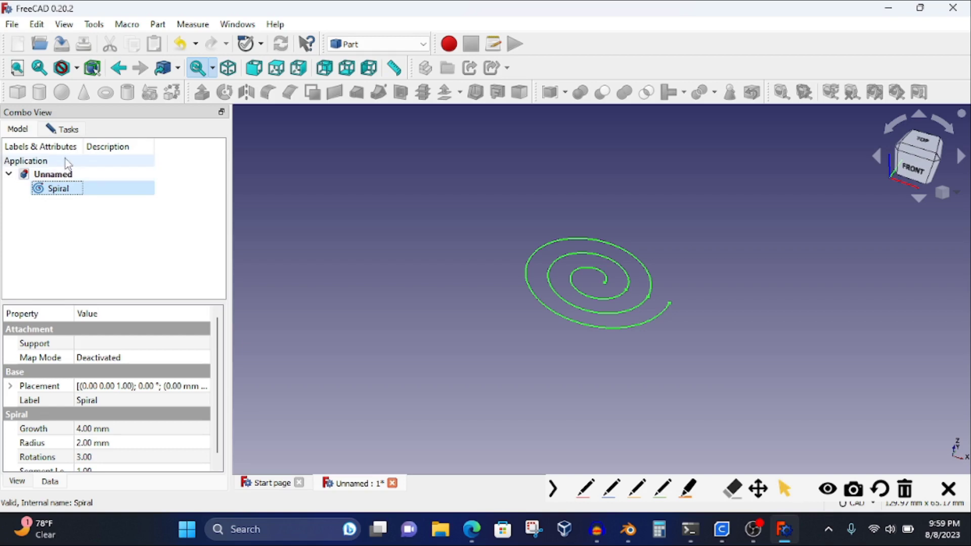
{"action": "left_click", "coordinate": [77, 132]}
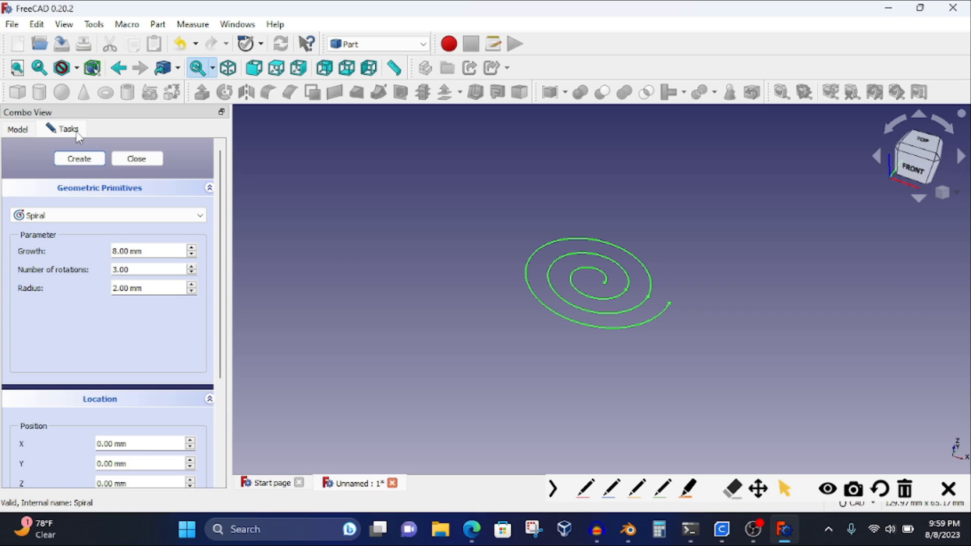
{"action": "left_click", "coordinate": [132, 160]}
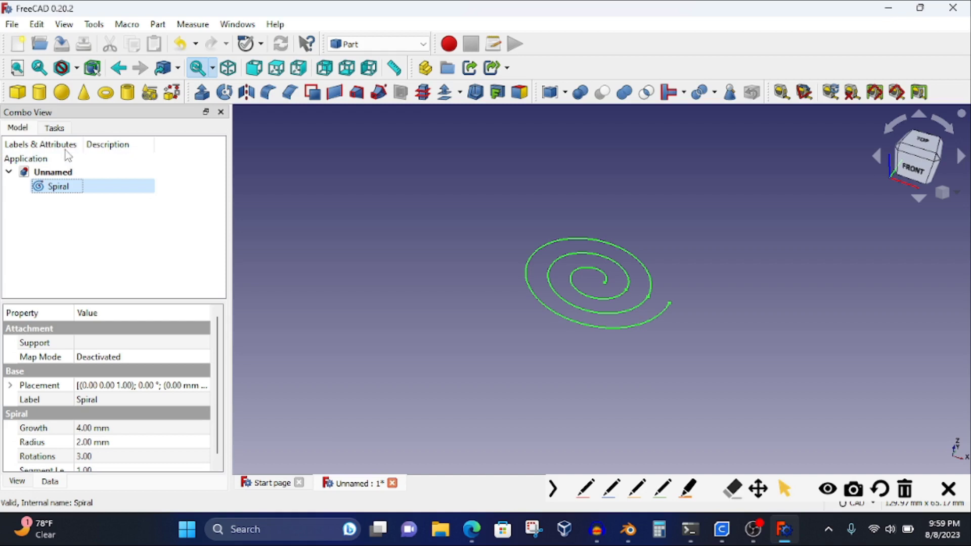
Step: Switch to Part Design, create a Body based on the Spiral, and start a new sketch
{"action": "left_click", "coordinate": [377, 44]}
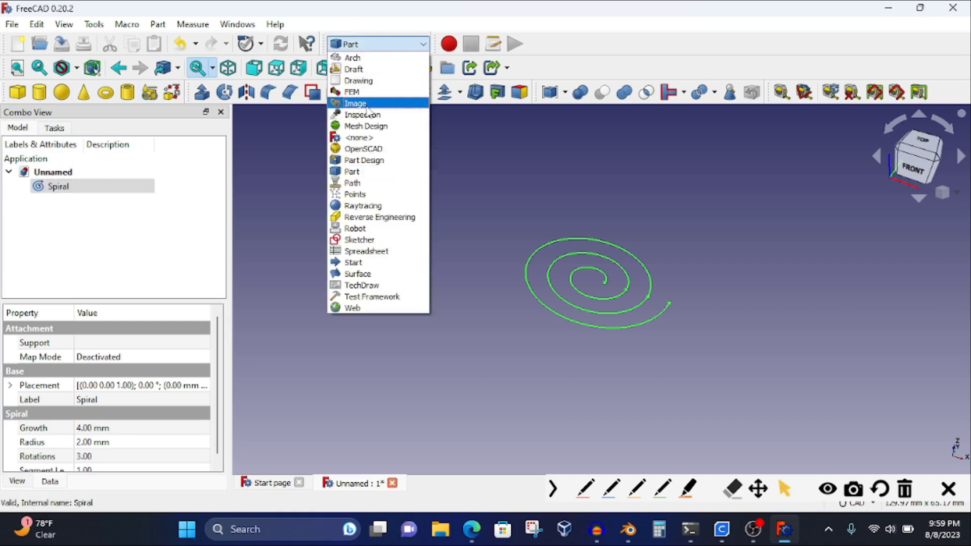
{"action": "left_click", "coordinate": [375, 161]}
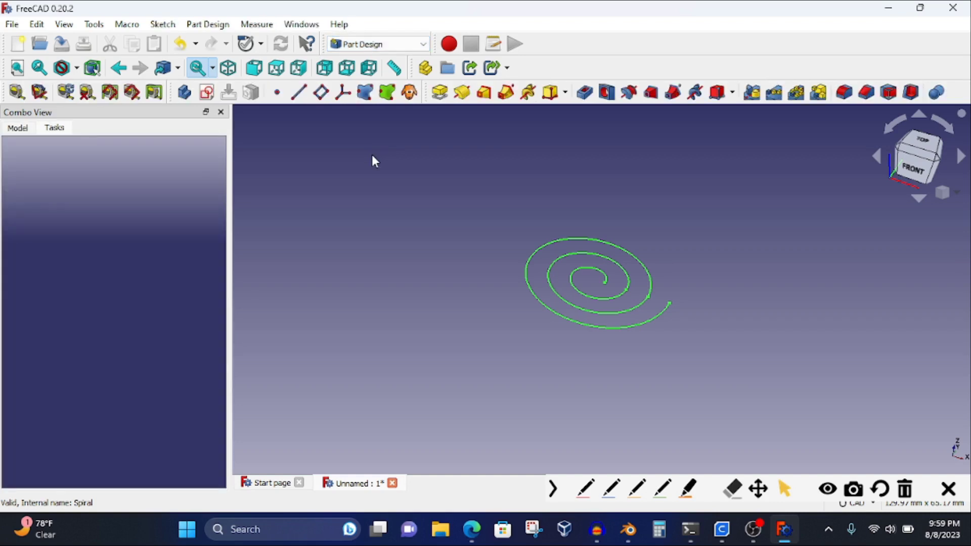
{"action": "left_click", "coordinate": [7, 130]}
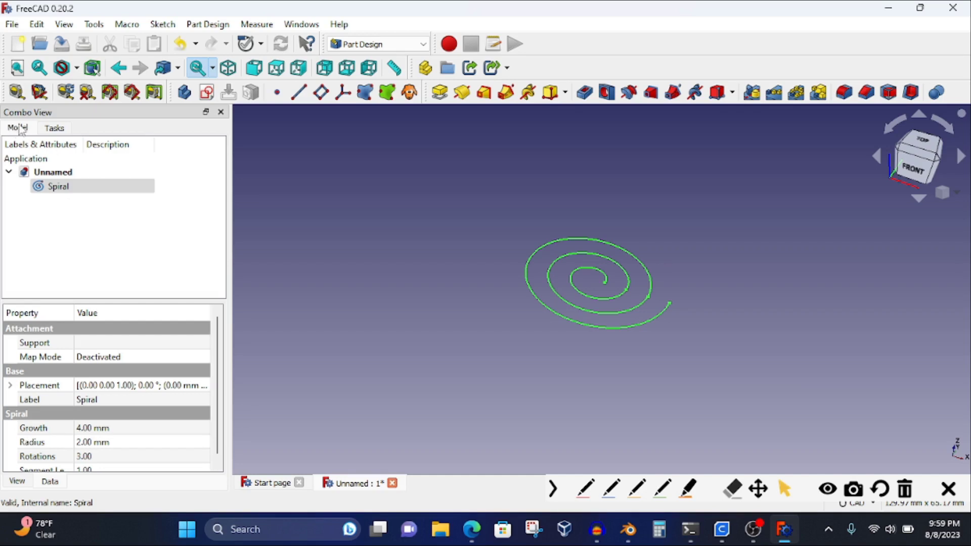
{"action": "left_click", "coordinate": [184, 93]}
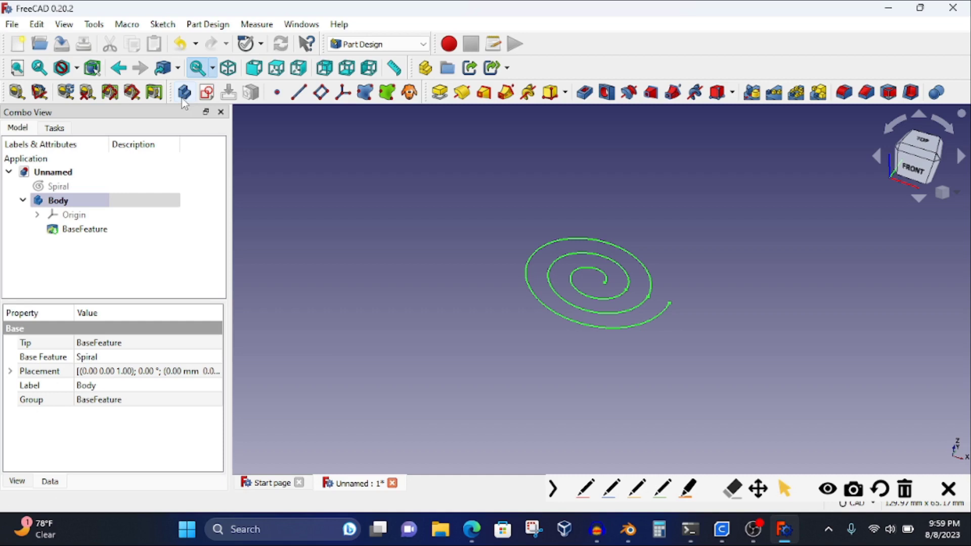
{"action": "left_click", "coordinate": [206, 96]}
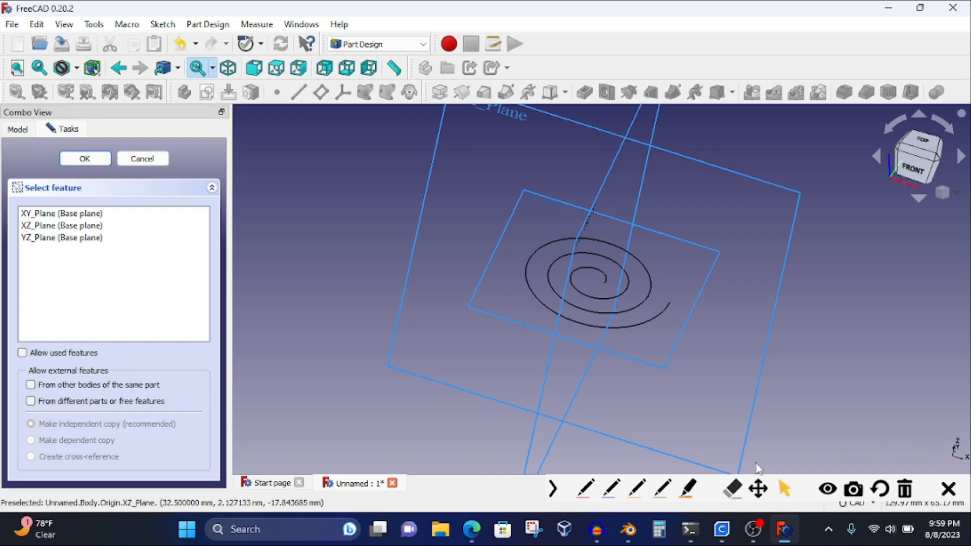
Step: Orient the 3D view to look at the spring model from the front
{"action": "left_click", "coordinate": [611, 489]}
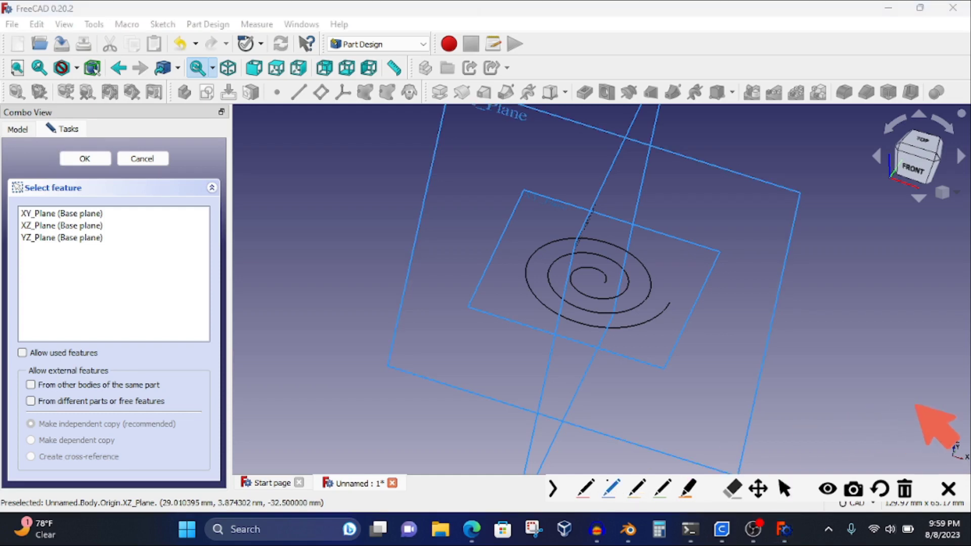
{"action": "mouse_move", "coordinate": [951, 415]}
{"action": "left_mouse_down"}
{"action": "mouse_move", "coordinate": [938, 439]}
{"action": "mouse_move", "coordinate": [968, 470]}
{"action": "mouse_move", "coordinate": [963, 427]}
{"action": "mouse_move", "coordinate": [926, 399]}
{"action": "left_mouse_up"}
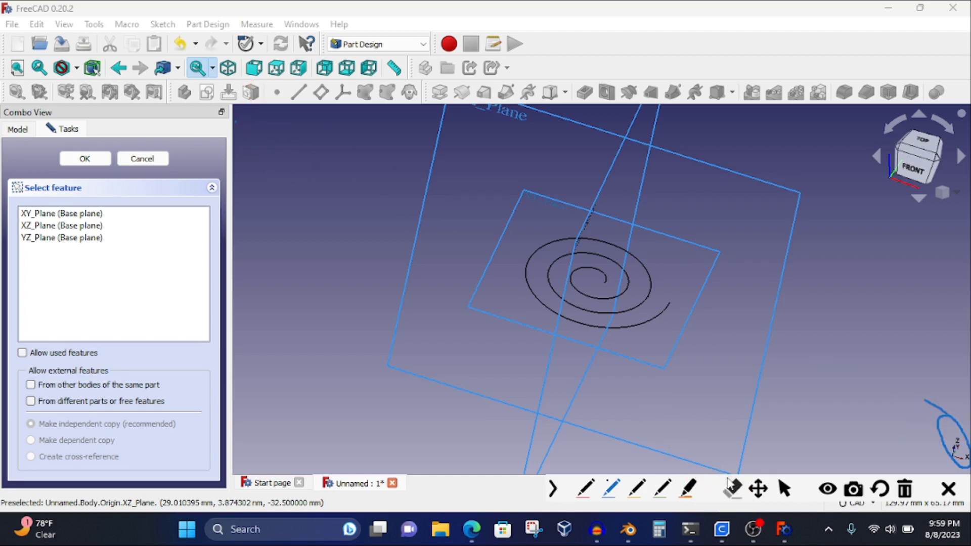
{"action": "left_click", "coordinate": [779, 484]}
{"action": "left_click", "coordinate": [254, 69]}
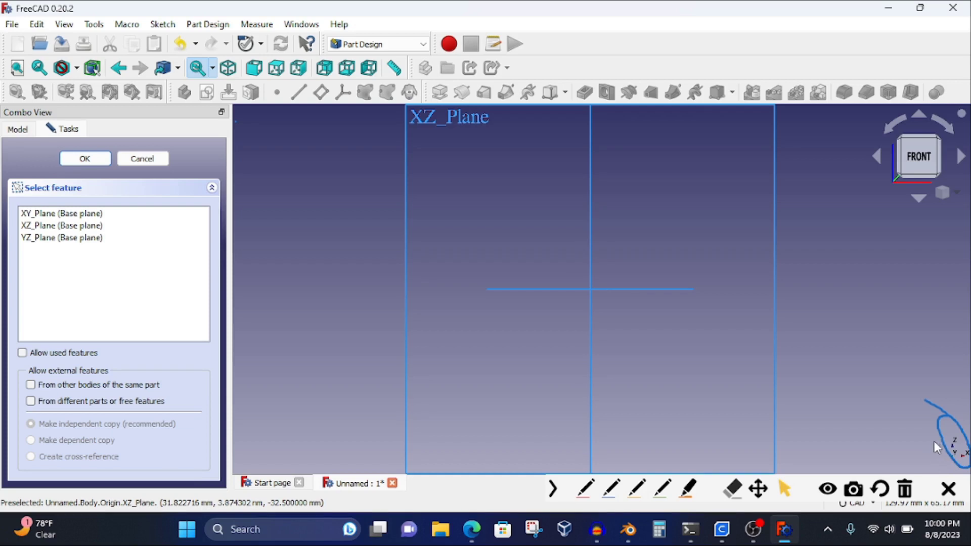
{"action": "left_click", "coordinate": [733, 493]}
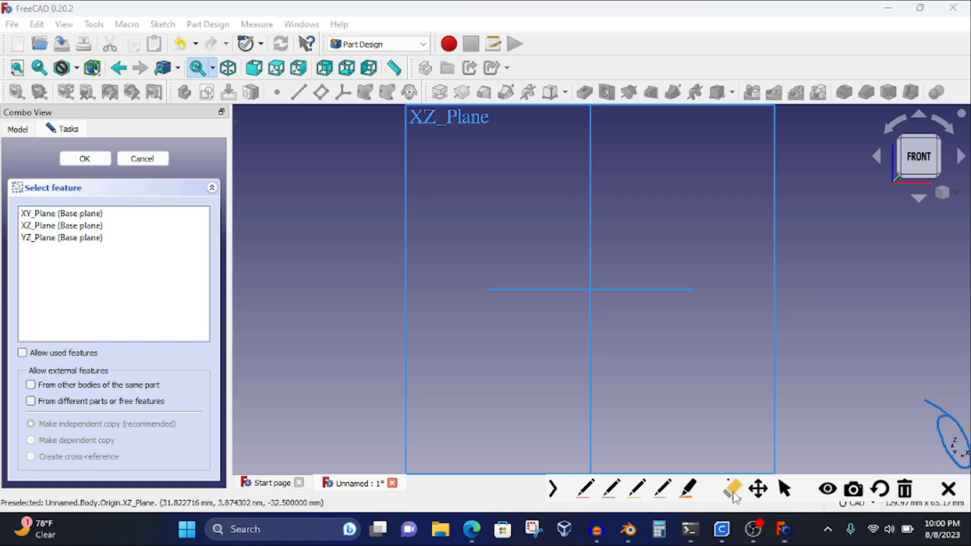
{"action": "left_click", "coordinate": [932, 407]}
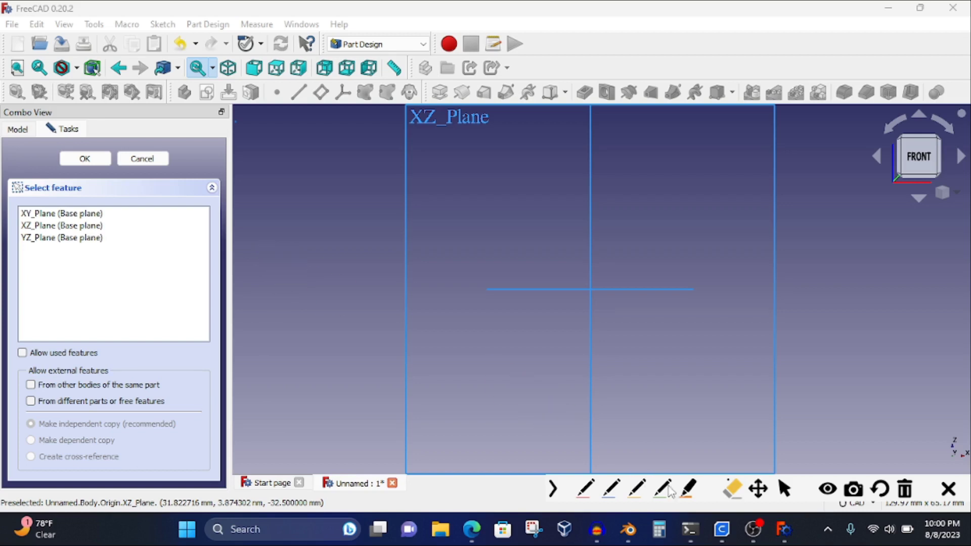
Step: View the spiral from the top and choose XZ_Plane as the new sketch's support
{"action": "left_click", "coordinate": [784, 489]}
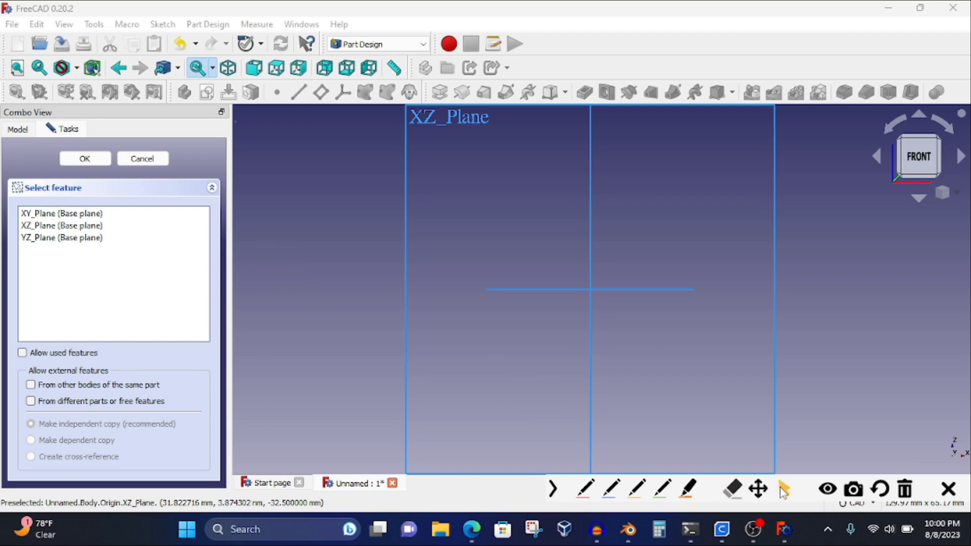
{"action": "left_click", "coordinate": [277, 68]}
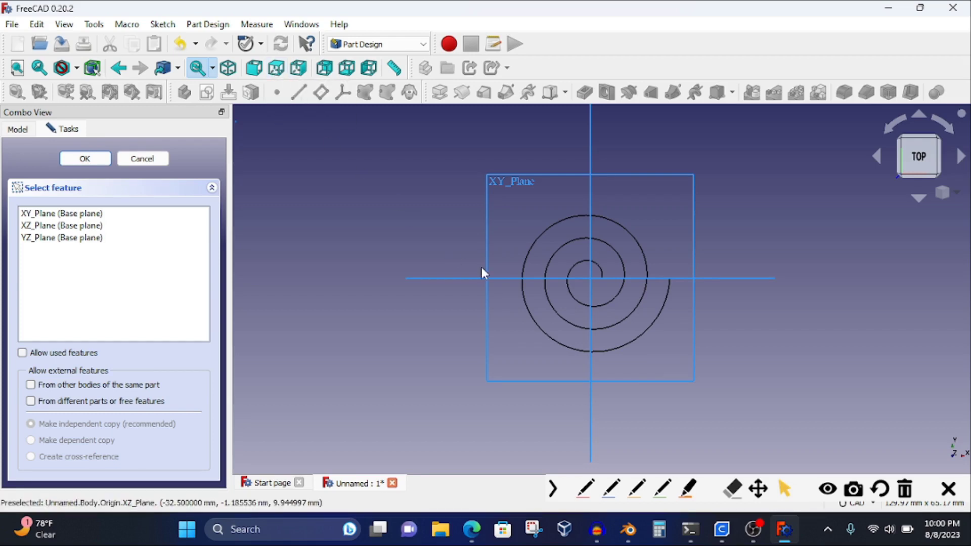
{"action": "left_click", "coordinate": [254, 67]}
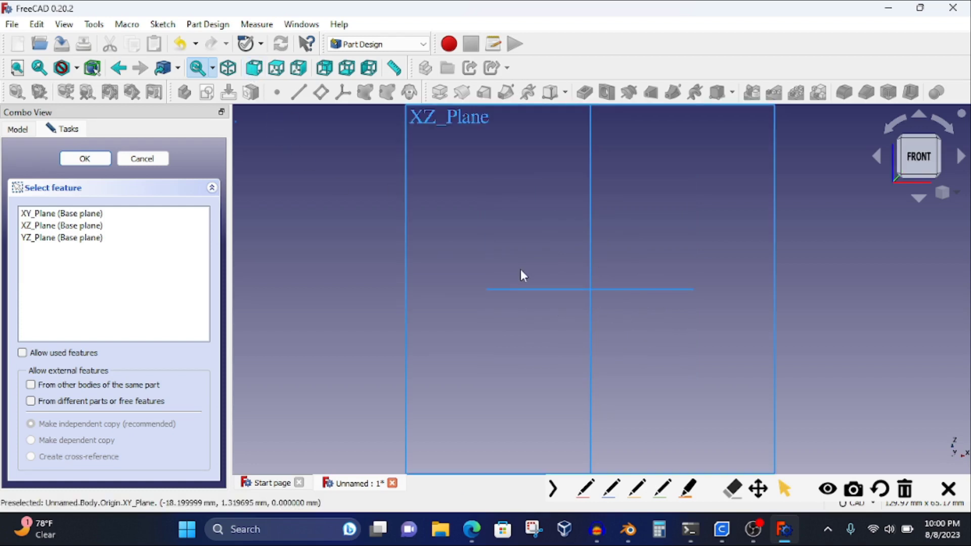
{"action": "middle_click_drag", "start_coordinate": [520, 273], "coordinate": [529, 297]}
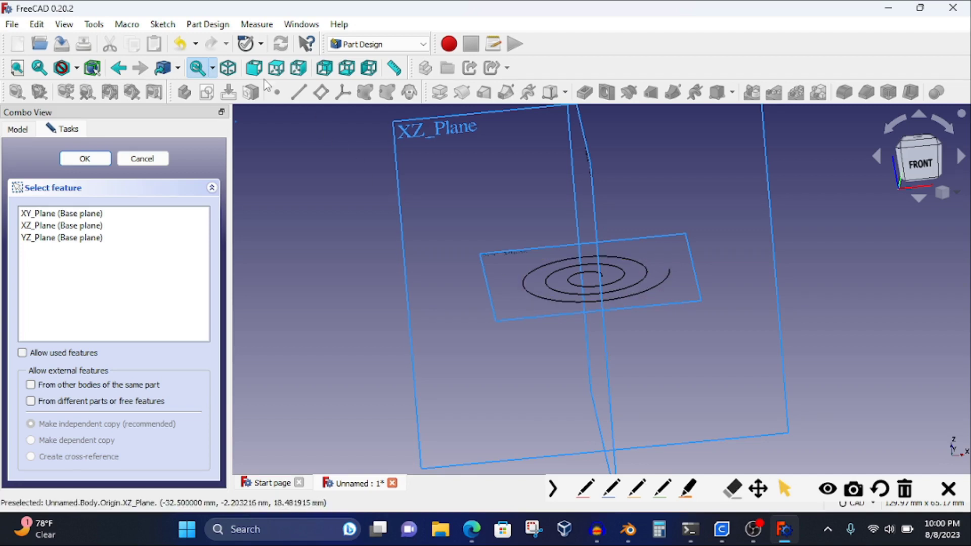
{"action": "left_click", "coordinate": [260, 79]}
{"action": "left_click", "coordinate": [283, 71]}
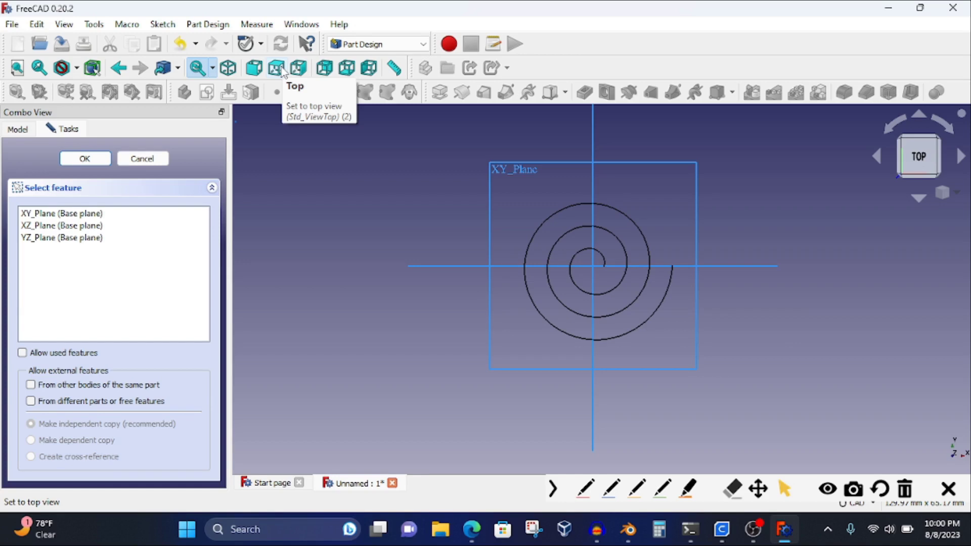
{"action": "double_click", "coordinate": [39, 227]}
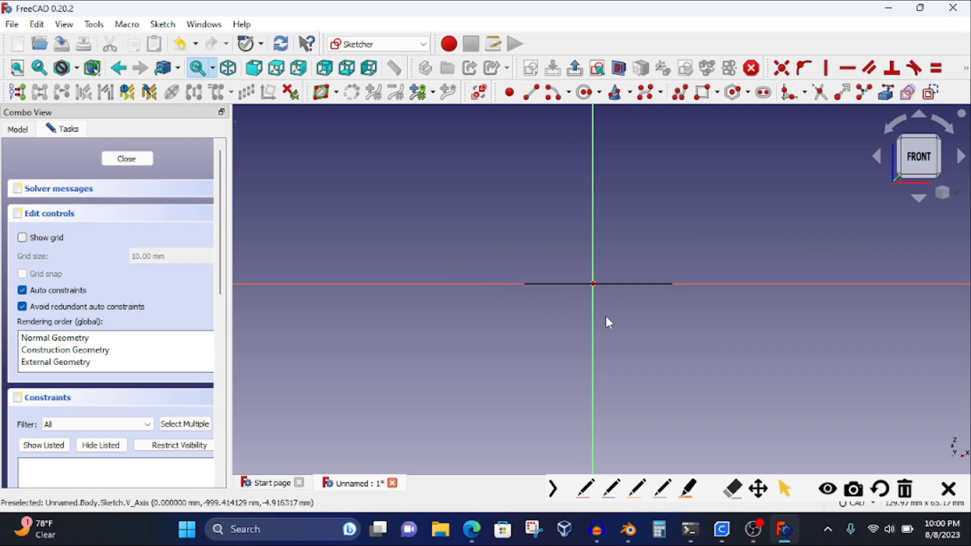
Step: Leave the new sketch and reopen it for editing
{"action": "scroll", "coordinate": [606, 317], "scroll_direction": "up", "scroll_amount": 4}
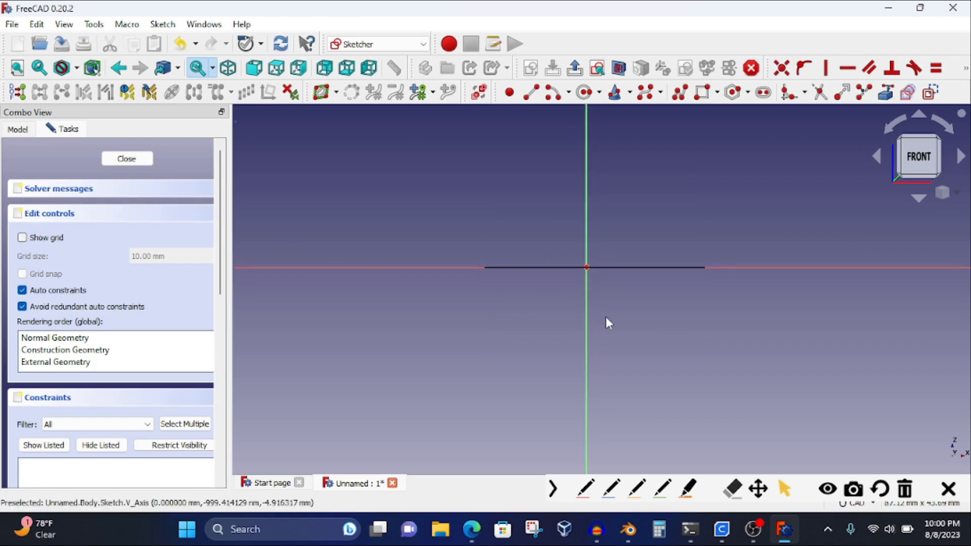
{"action": "left_click", "coordinate": [127, 159]}
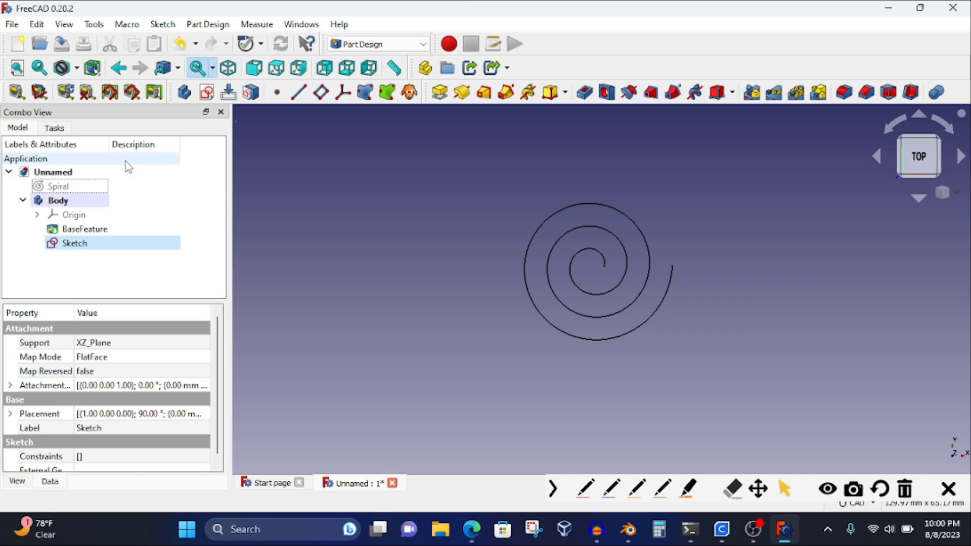
{"action": "double_click", "coordinate": [101, 244]}
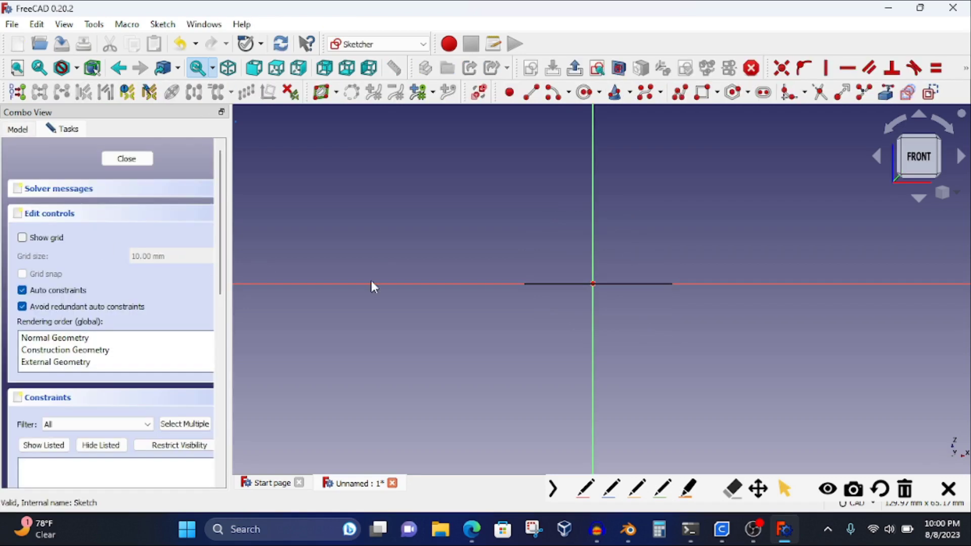
Step: Draw a small upright rectangle with one corner at the origin, standing across the spiral
{"action": "left_click", "coordinate": [702, 99]}
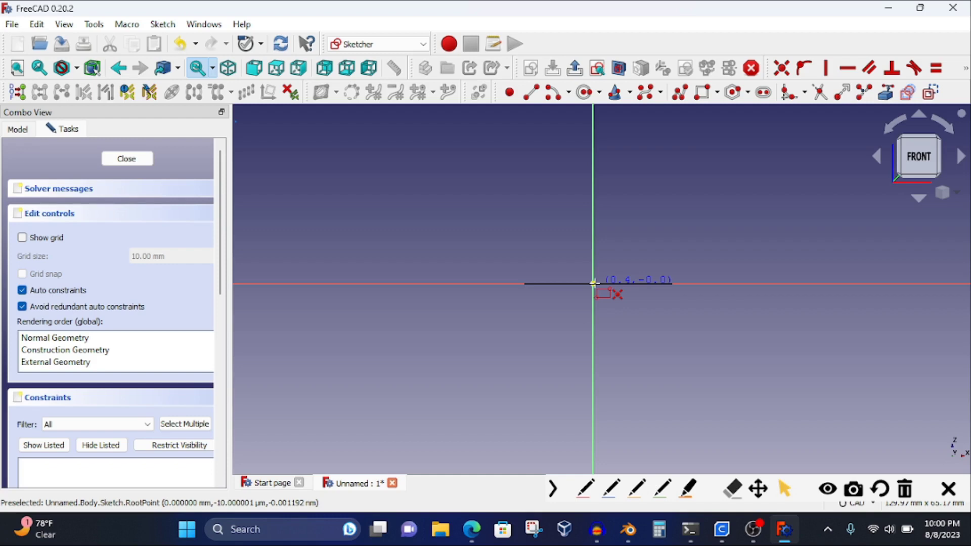
{"action": "left_click", "coordinate": [593, 283]}
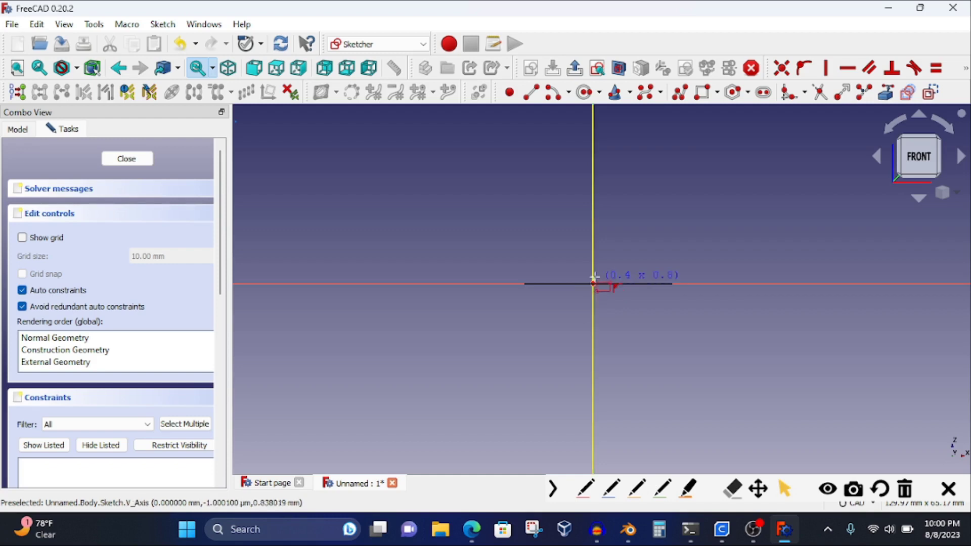
{"action": "left_click", "coordinate": [615, 227]}
{"action": "right_click", "coordinate": [657, 224]}
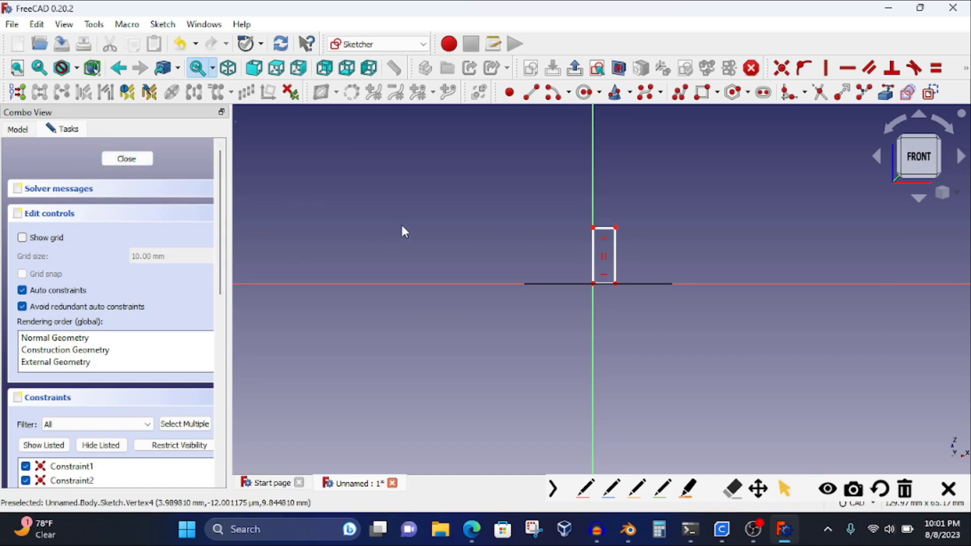
{"action": "middle_click_drag", "start_coordinate": [423, 232], "coordinate": [440, 263]}
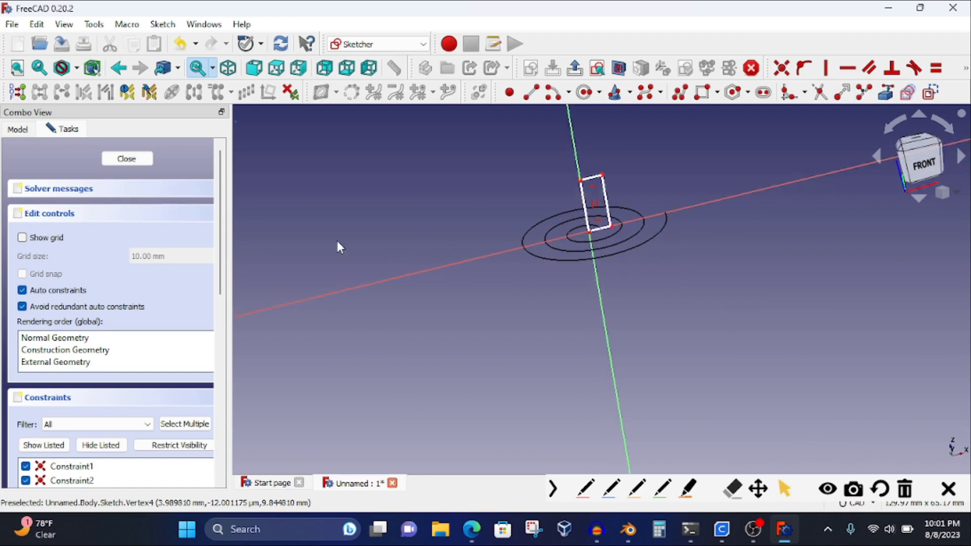
Step: Close the rectangle sketch and return to Part Design
{"action": "left_click", "coordinate": [126, 161]}
{"action": "scroll", "coordinate": [611, 329], "scroll_direction": "up", "scroll_amount": 2}
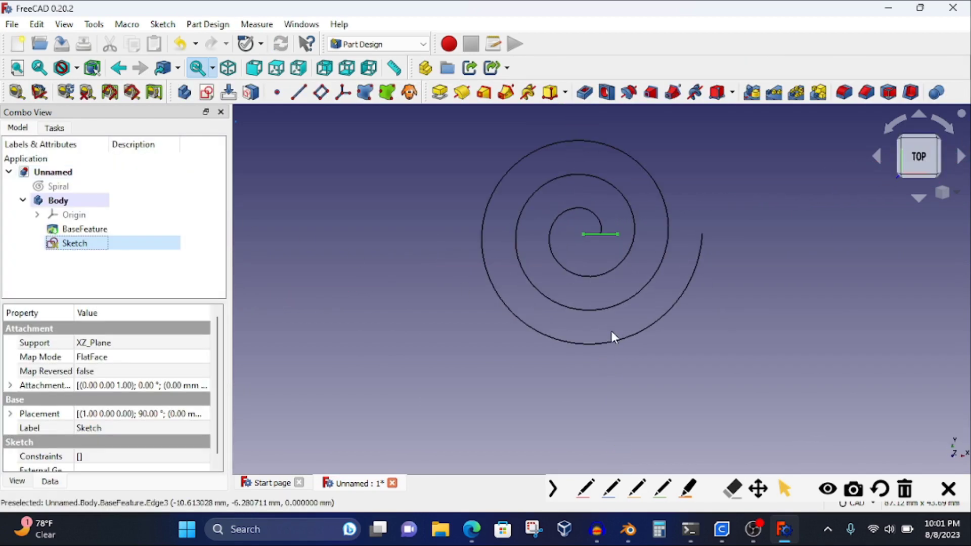
{"action": "scroll", "coordinate": [610, 329], "scroll_direction": "up", "scroll_amount": 1}
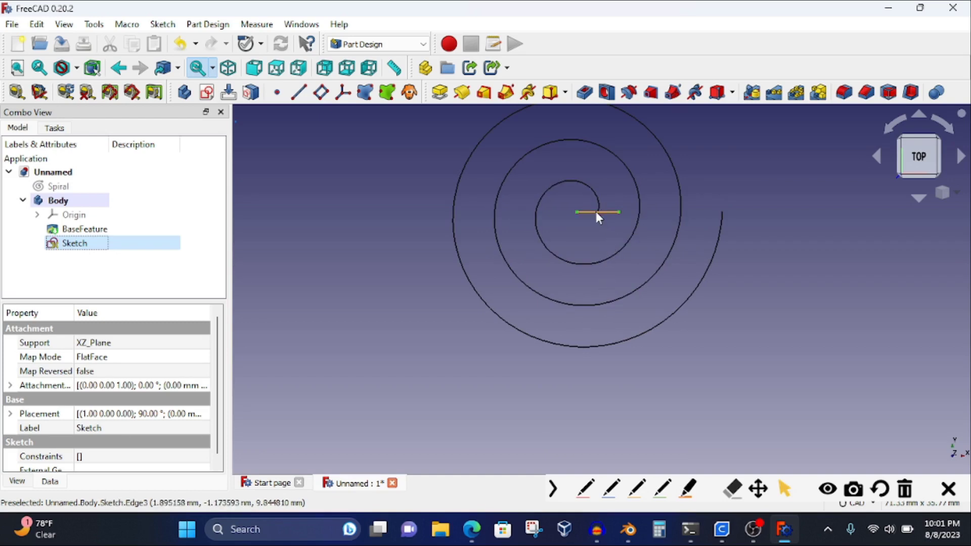
{"action": "left_click", "coordinate": [637, 487]}
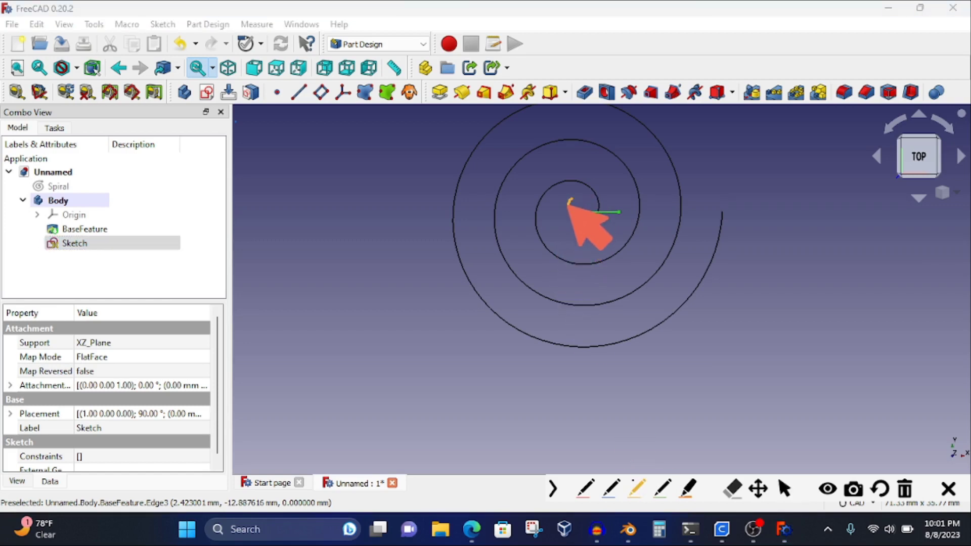
{"action": "mouse_move", "coordinate": [573, 198]}
{"action": "left_mouse_down"}
{"action": "mouse_move", "coordinate": [570, 218]}
{"action": "mouse_move", "coordinate": [576, 202]}
{"action": "mouse_move", "coordinate": [576, 217]}
{"action": "mouse_move", "coordinate": [626, 212]}
{"action": "mouse_move", "coordinate": [593, 210]}
{"action": "mouse_move", "coordinate": [604, 212]}
{"action": "left_mouse_up"}
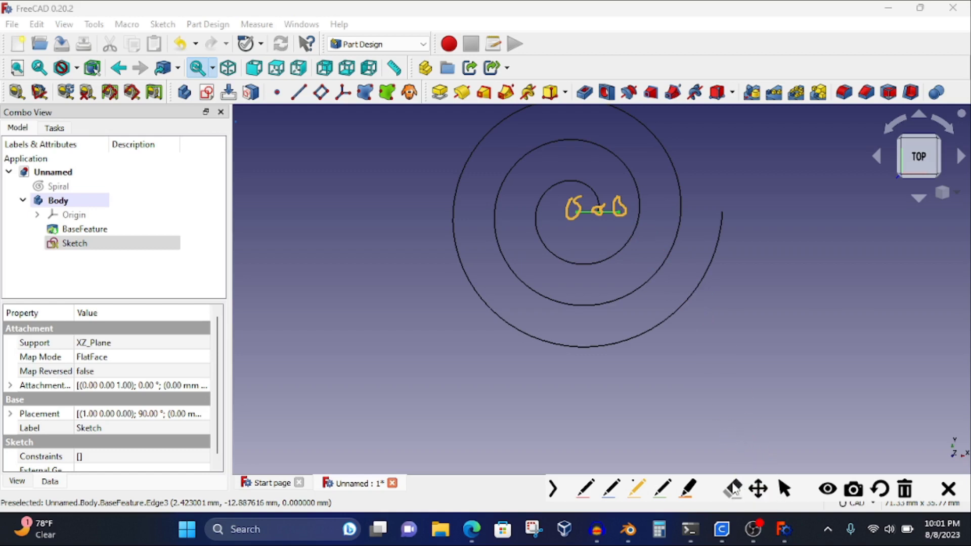
{"action": "left_click", "coordinate": [732, 488]}
{"action": "mouse_move", "coordinate": [636, 211]}
{"action": "left_mouse_down"}
{"action": "mouse_move", "coordinate": [583, 205]}
{"action": "mouse_move", "coordinate": [581, 225]}
{"action": "left_mouse_up"}
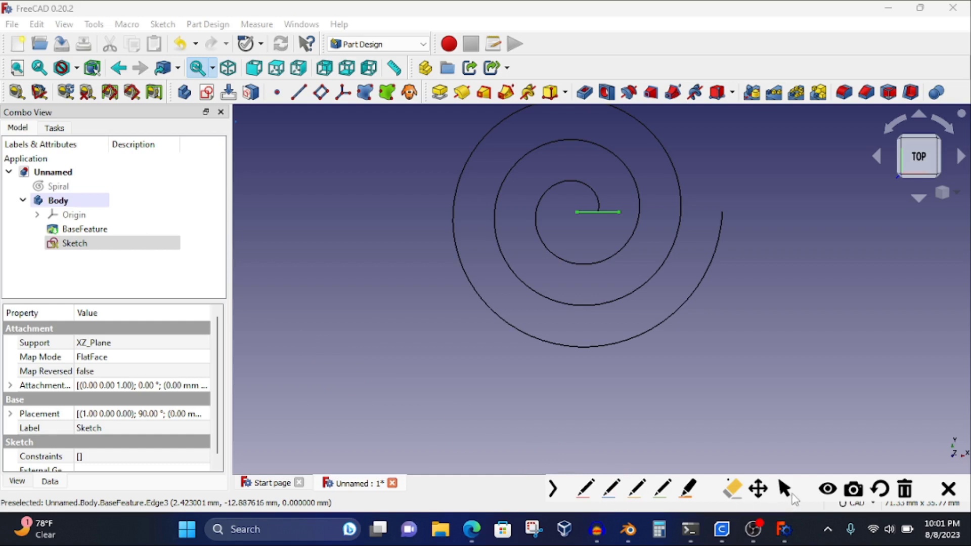
Step: Inspect the sketch properties showing XZ_Plane support and FlatFace map mode
{"action": "left_click", "coordinate": [785, 489]}
{"action": "left_click", "coordinate": [688, 488]}
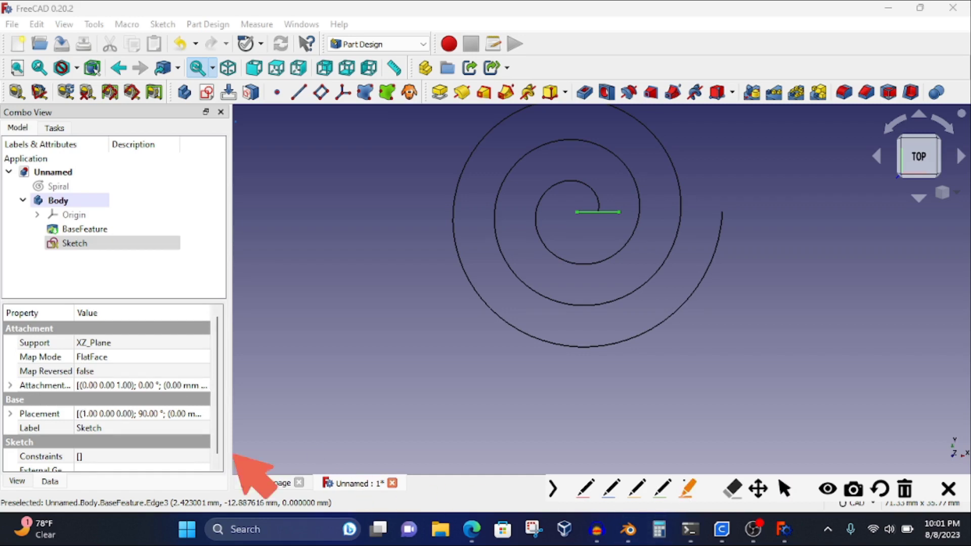
{"action": "left_click", "coordinate": [610, 488]}
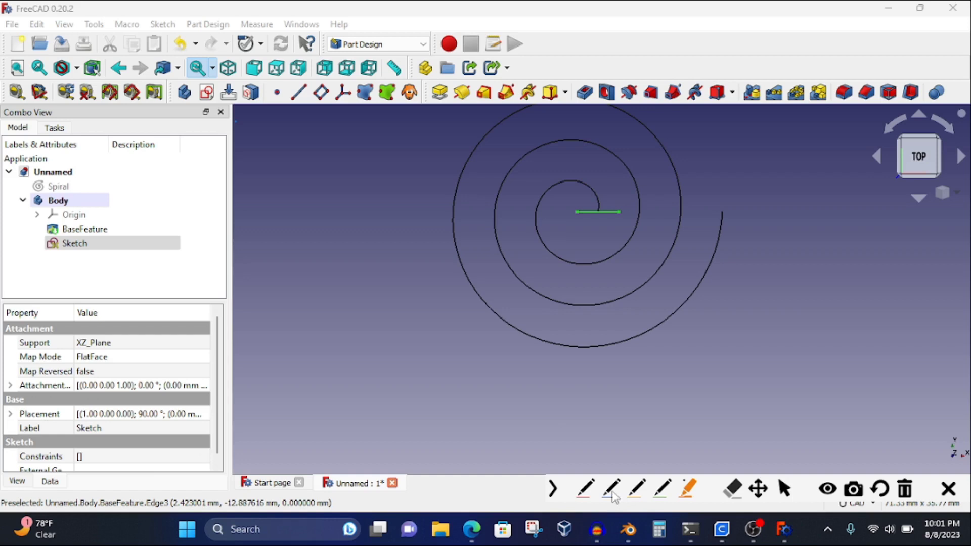
{"action": "mouse_move", "coordinate": [18, 392]}
{"action": "left_mouse_down"}
{"action": "mouse_move", "coordinate": [64, 393]}
{"action": "mouse_move", "coordinate": [25, 392]}
{"action": "mouse_move", "coordinate": [65, 399]}
{"action": "left_mouse_up"}
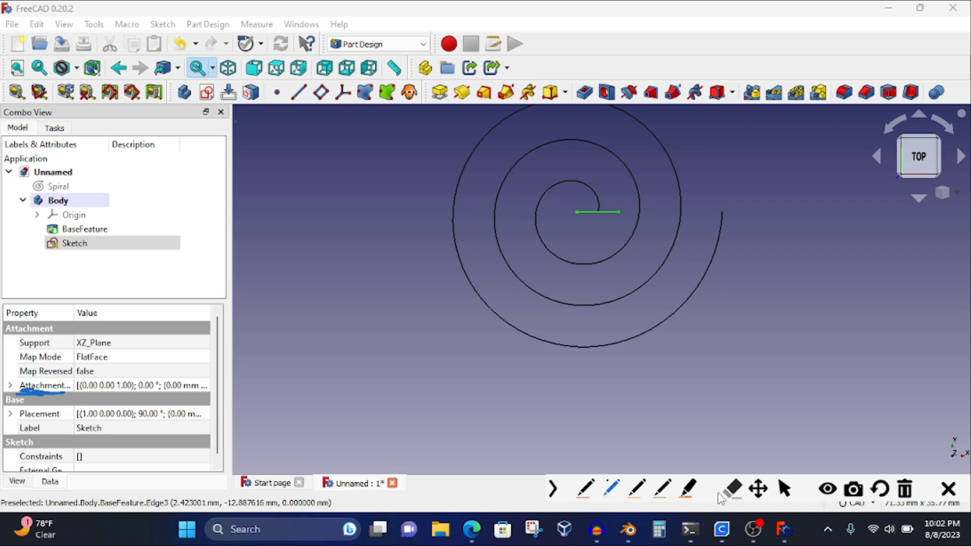
{"action": "left_click", "coordinate": [732, 489]}
{"action": "mouse_move", "coordinate": [71, 385]}
{"action": "left_mouse_down"}
{"action": "mouse_move", "coordinate": [16, 386]}
{"action": "mouse_move", "coordinate": [57, 393]}
{"action": "left_mouse_up"}
{"action": "left_click", "coordinate": [784, 488]}
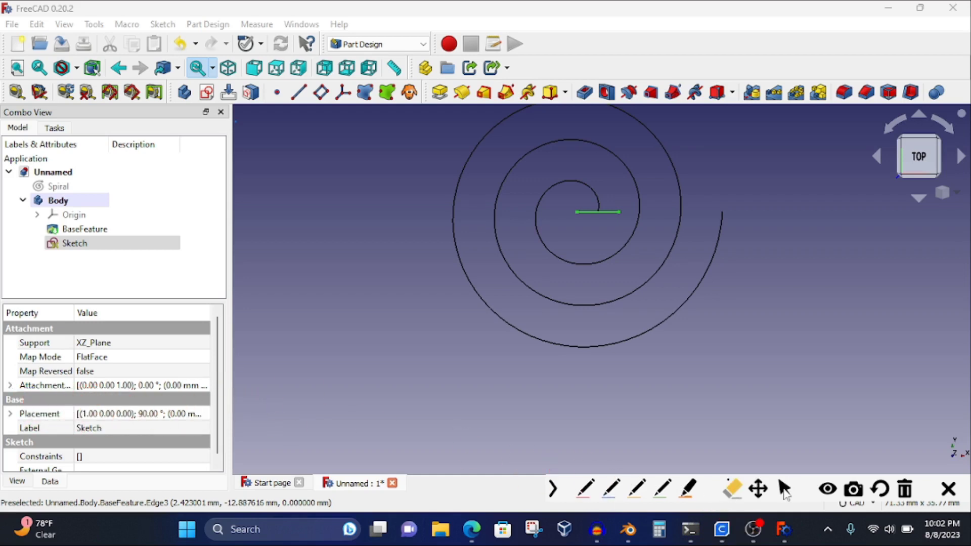
{"action": "left_click", "coordinate": [784, 489]}
Step: Set the sketch attachment's Translation X to 2.00 mm and apply it
{"action": "left_click", "coordinate": [203, 388]}
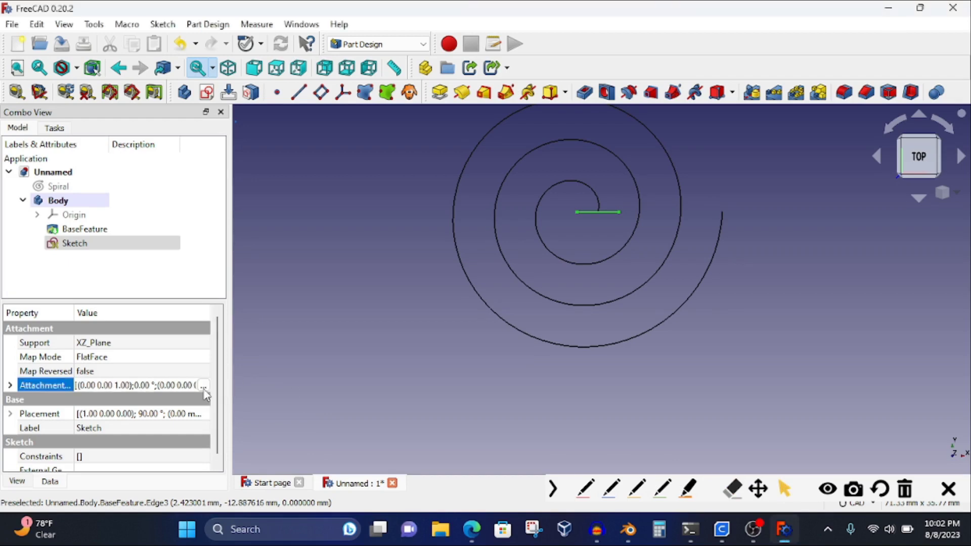
{"action": "left_click", "coordinate": [203, 387]}
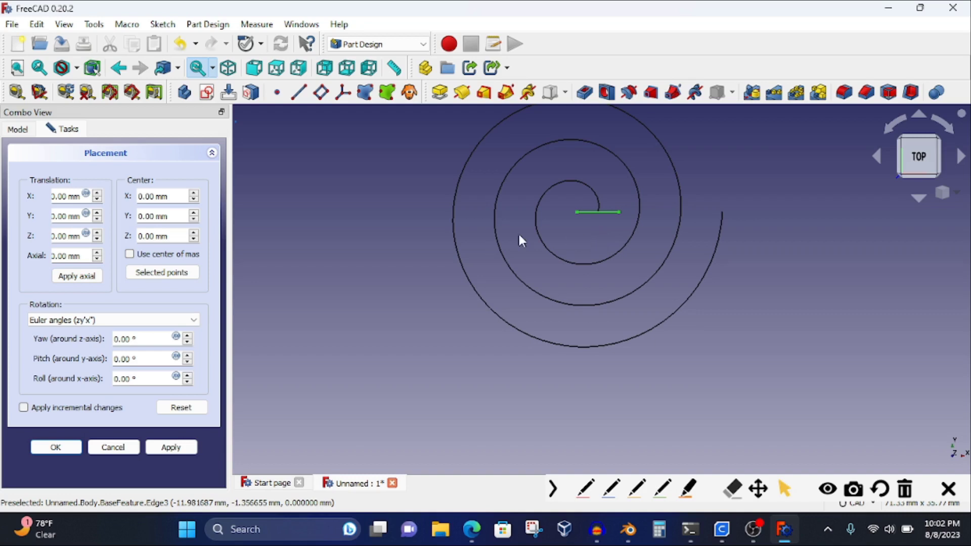
{"action": "left_click", "coordinate": [97, 194]}
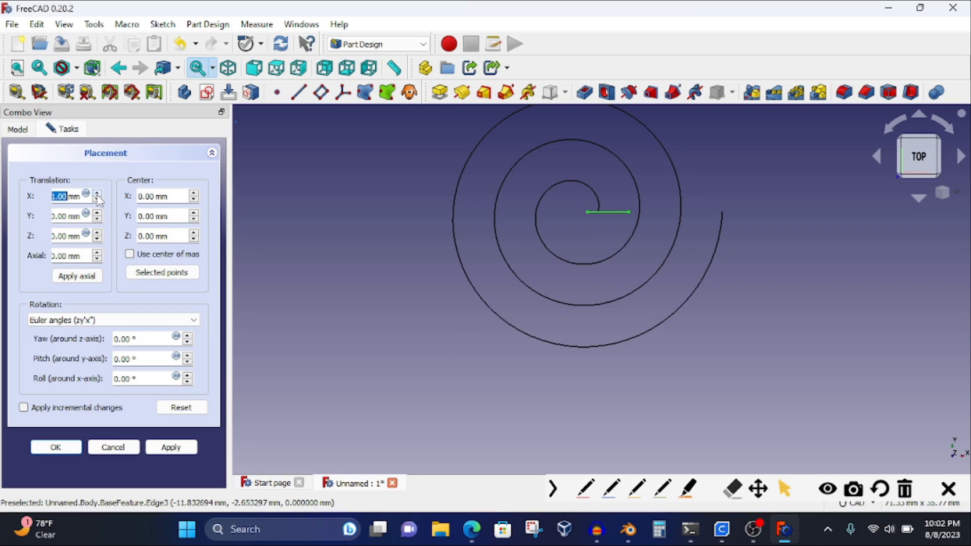
{"action": "scroll", "coordinate": [551, 328], "scroll_direction": "up", "scroll_amount": 2}
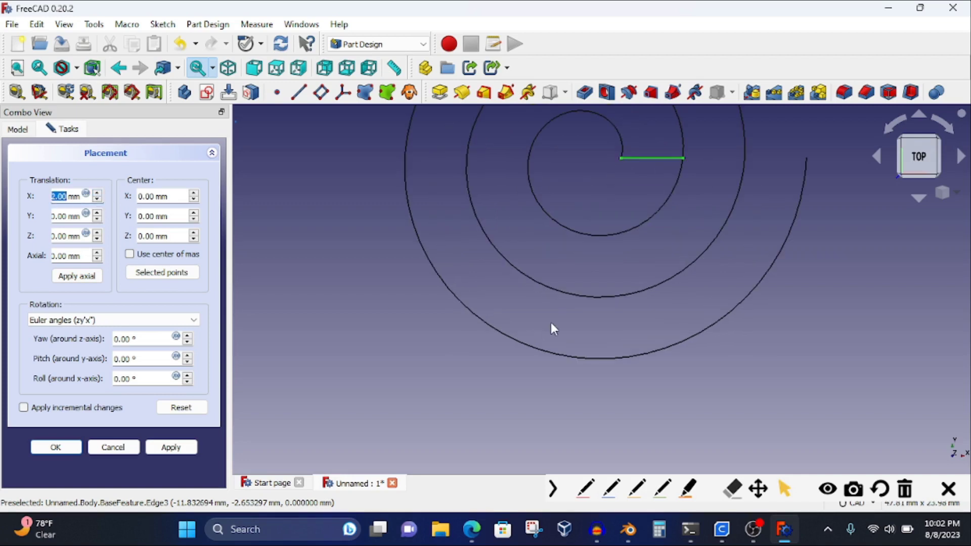
{"action": "scroll", "coordinate": [549, 339], "scroll_direction": "up", "scroll_amount": 2}
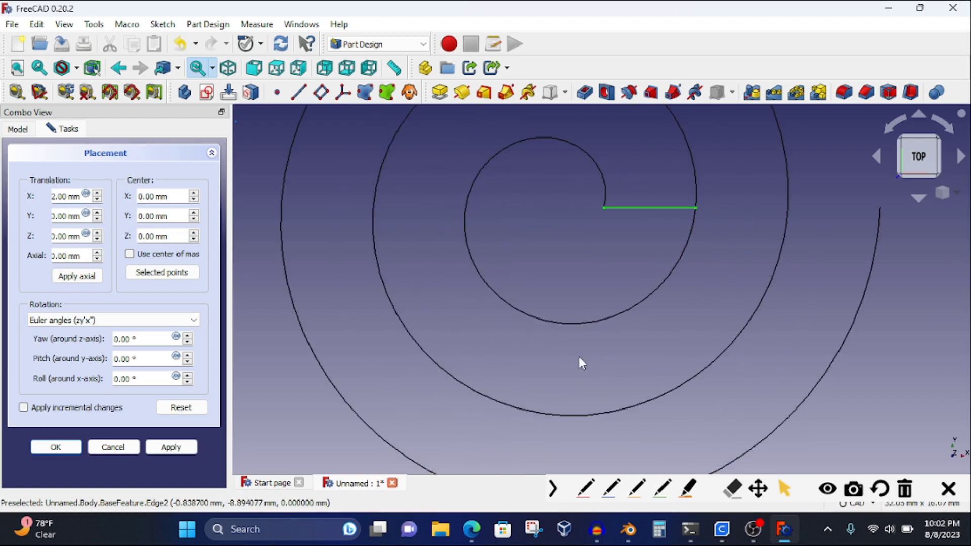
{"action": "scroll", "coordinate": [578, 357], "scroll_direction": "up", "scroll_amount": 2}
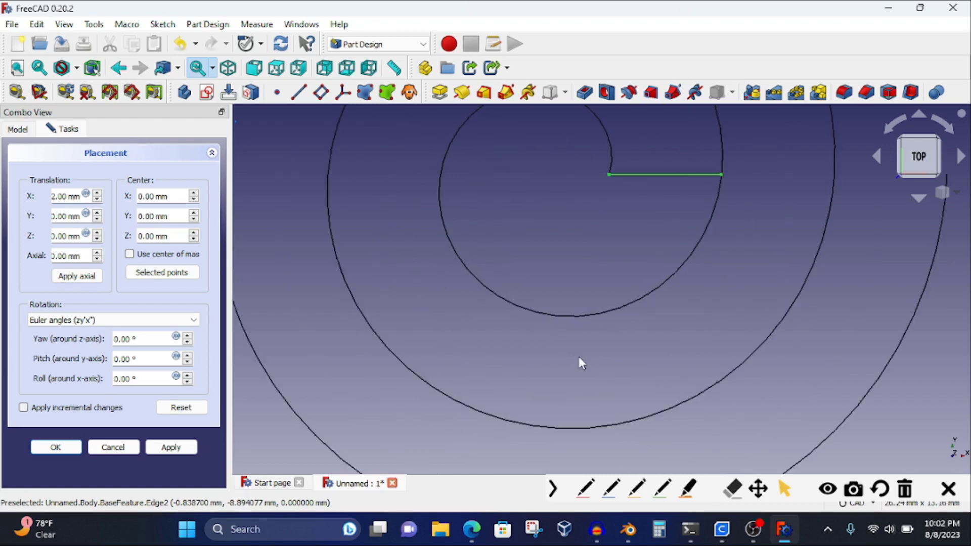
{"action": "middle_click_drag", "start_coordinate": [593, 290], "coordinate": [604, 408]}
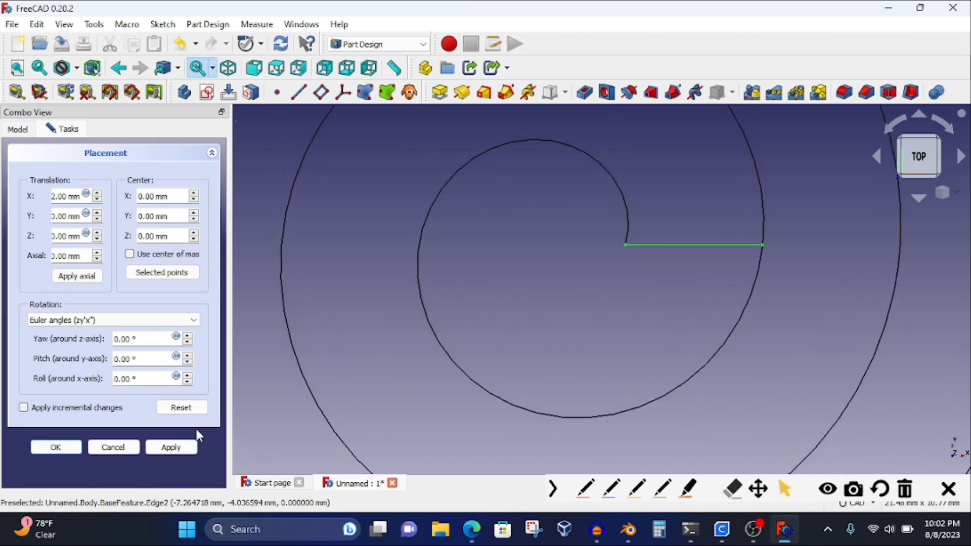
{"action": "left_click", "coordinate": [175, 448]}
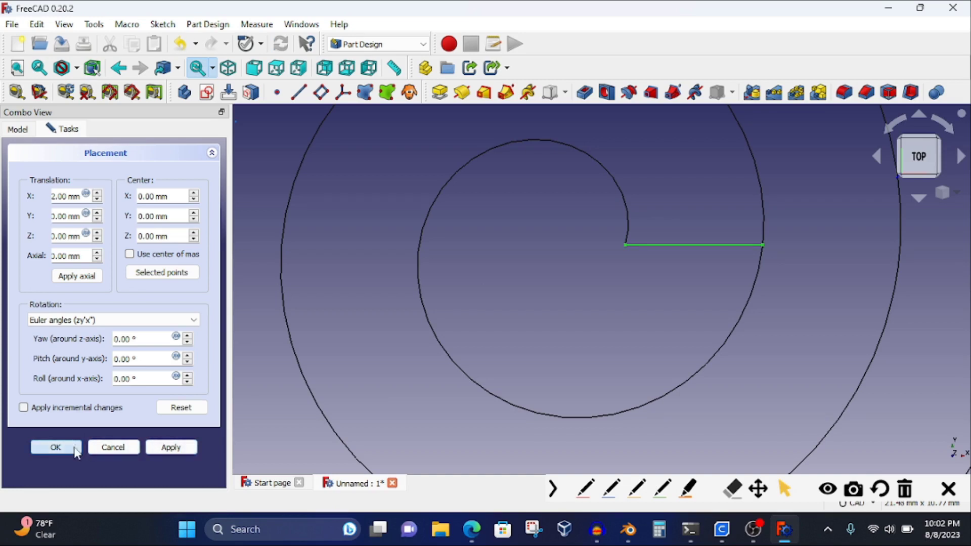
{"action": "left_click", "coordinate": [56, 447]}
{"action": "scroll", "coordinate": [512, 350], "scroll_direction": "down", "scroll_amount": 3}
{"action": "scroll", "coordinate": [513, 351], "scroll_direction": "down", "scroll_amount": 2}
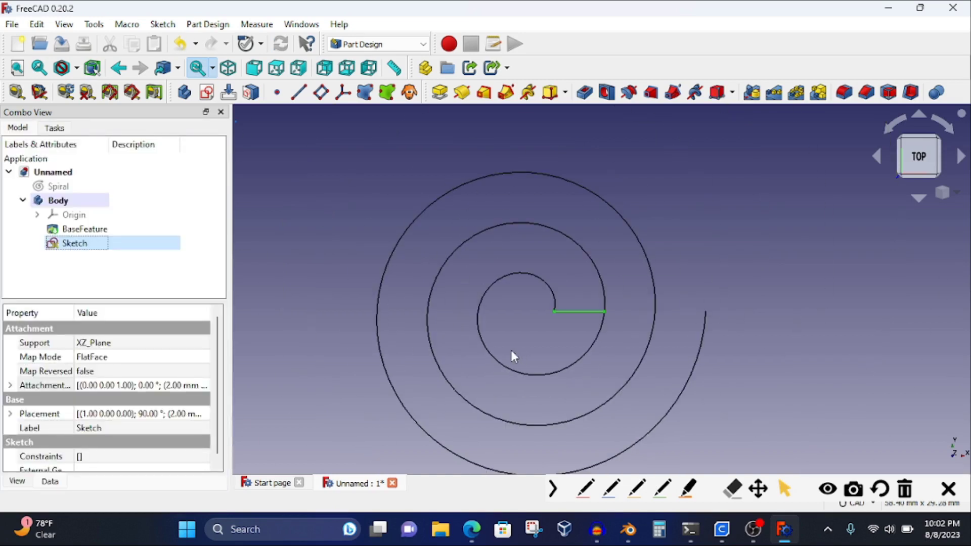
{"action": "mouse_move", "coordinate": [509, 353]}
{"action": "middle_mouse_down"}
{"action": "mouse_move", "coordinate": [516, 310]}
{"action": "mouse_move", "coordinate": [492, 298]}
{"action": "mouse_move", "coordinate": [529, 301]}
{"action": "mouse_move", "coordinate": [514, 291]}
{"action": "mouse_move", "coordinate": [553, 300]}
{"action": "middle_mouse_up"}
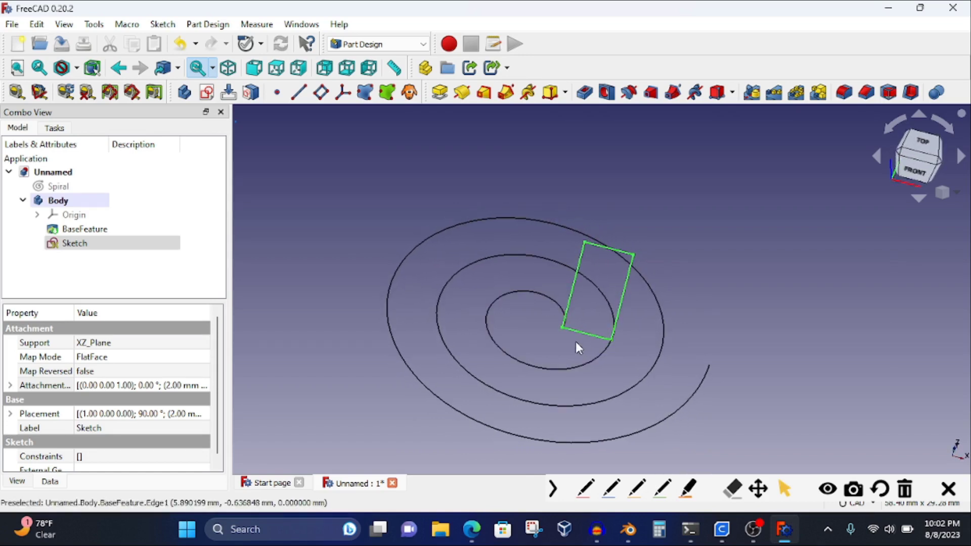
{"action": "left_click", "coordinate": [687, 493]}
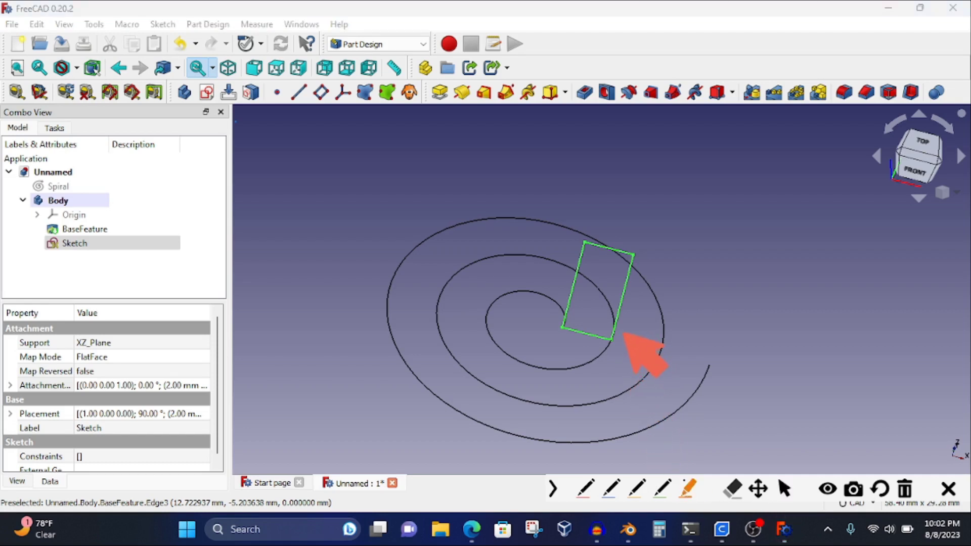
{"action": "mouse_move", "coordinate": [623, 333]}
{"action": "left_mouse_down"}
{"action": "mouse_move", "coordinate": [580, 363]}
{"action": "mouse_move", "coordinate": [550, 356]}
{"action": "mouse_move", "coordinate": [528, 321]}
{"action": "mouse_move", "coordinate": [555, 306]}
{"action": "mouse_move", "coordinate": [632, 331]}
{"action": "left_mouse_up"}
{"action": "left_click", "coordinate": [585, 488]}
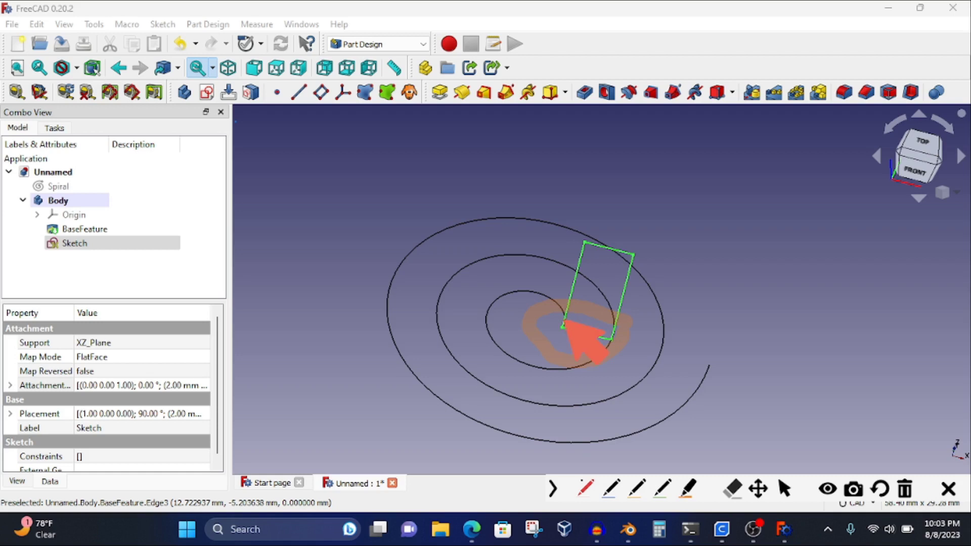
{"action": "mouse_move", "coordinate": [563, 320]}
{"action": "left_mouse_down"}
{"action": "mouse_move", "coordinate": [561, 340]}
{"action": "mouse_move", "coordinate": [566, 324]}
{"action": "mouse_move", "coordinate": [629, 337]}
{"action": "mouse_move", "coordinate": [606, 330]}
{"action": "mouse_move", "coordinate": [596, 337]}
{"action": "mouse_move", "coordinate": [608, 348]}
{"action": "mouse_move", "coordinate": [629, 335]}
{"action": "mouse_move", "coordinate": [637, 343]}
{"action": "mouse_move", "coordinate": [611, 320]}
{"action": "mouse_move", "coordinate": [597, 353]}
{"action": "mouse_move", "coordinate": [608, 340]}
{"action": "mouse_move", "coordinate": [568, 320]}
{"action": "left_mouse_up"}
{"action": "left_click", "coordinate": [733, 489]}
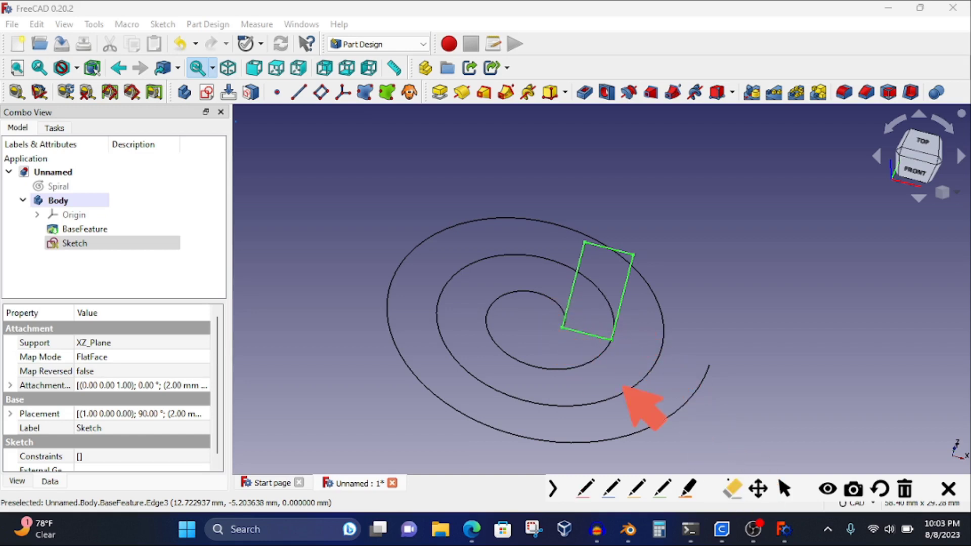
{"action": "left_click", "coordinate": [783, 488]}
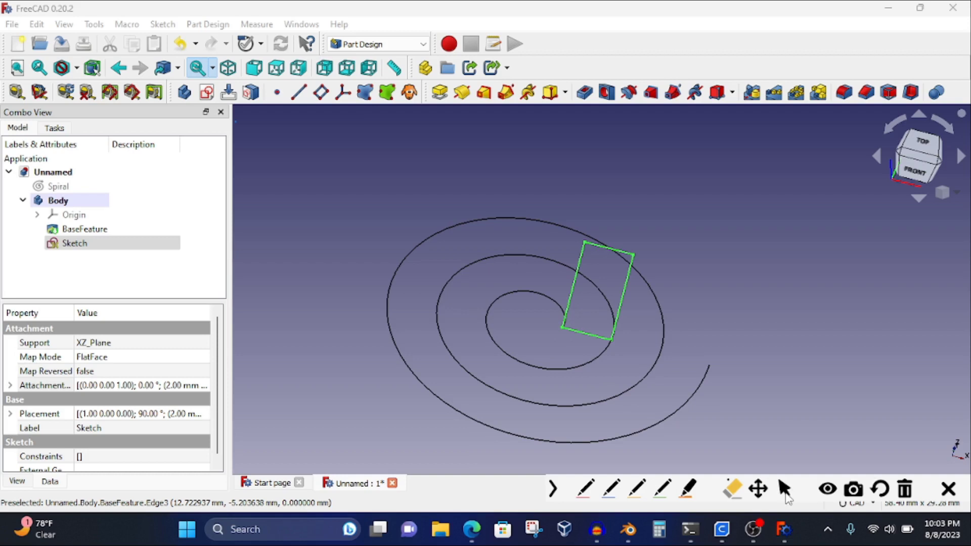
Step: Narrow the profile rectangle by pulling its right edge left, then close the sketch
{"action": "double_click", "coordinate": [90, 243]}
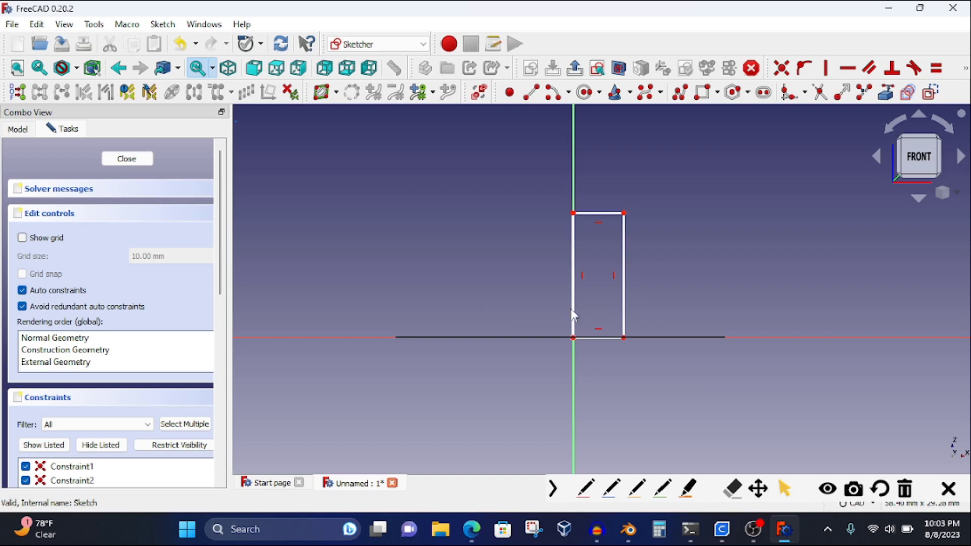
{"action": "left_click_drag", "start_coordinate": [624, 291], "coordinate": [596, 300]}
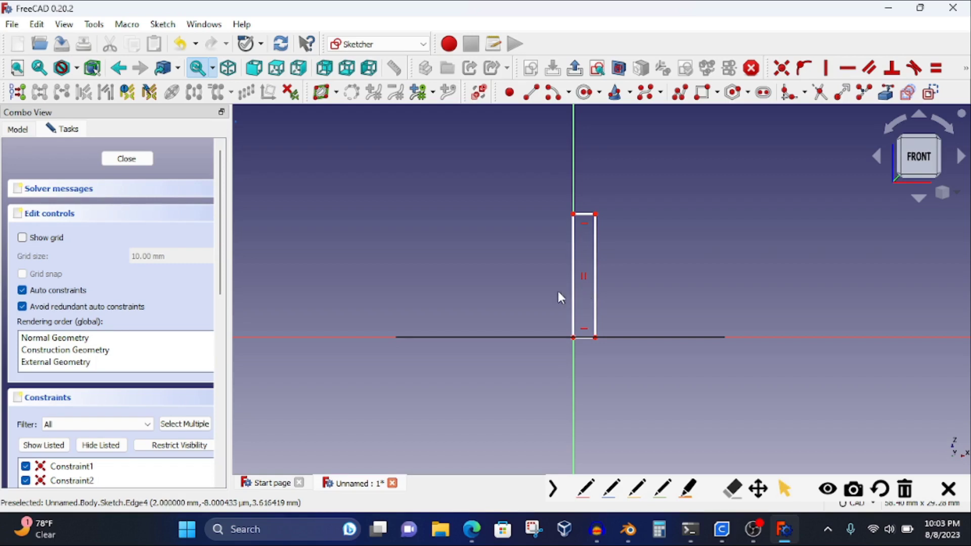
{"action": "left_click", "coordinate": [124, 159]}
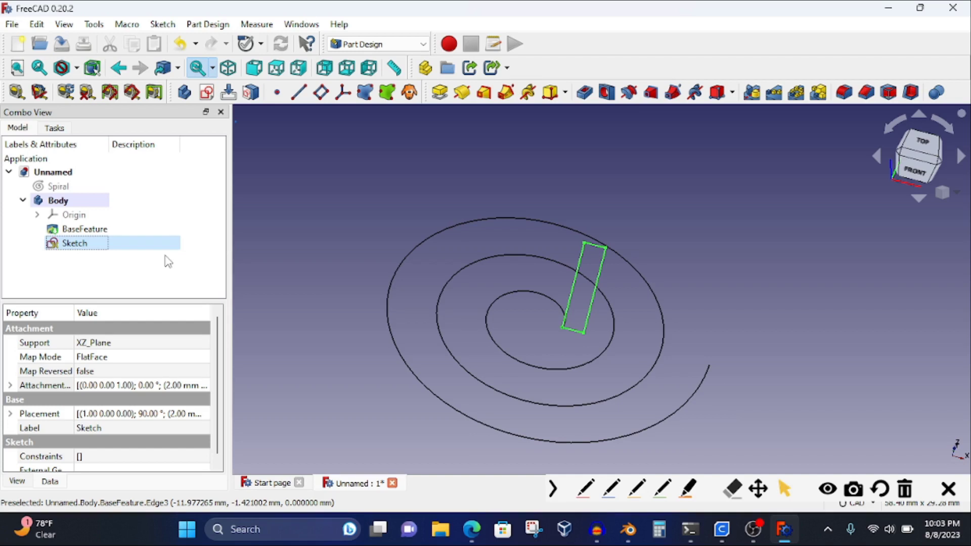
{"action": "left_click", "coordinate": [105, 186]}
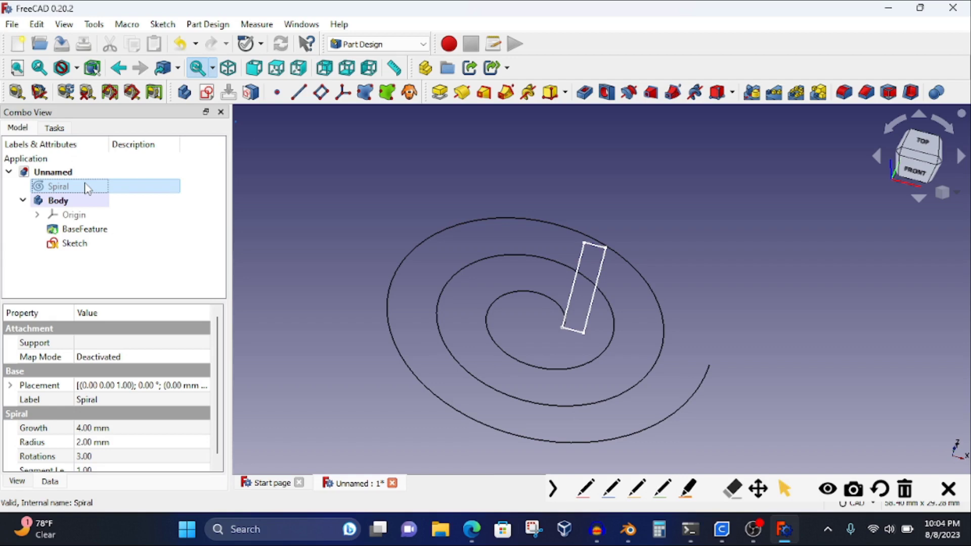
{"action": "right_click", "coordinate": [87, 188]}
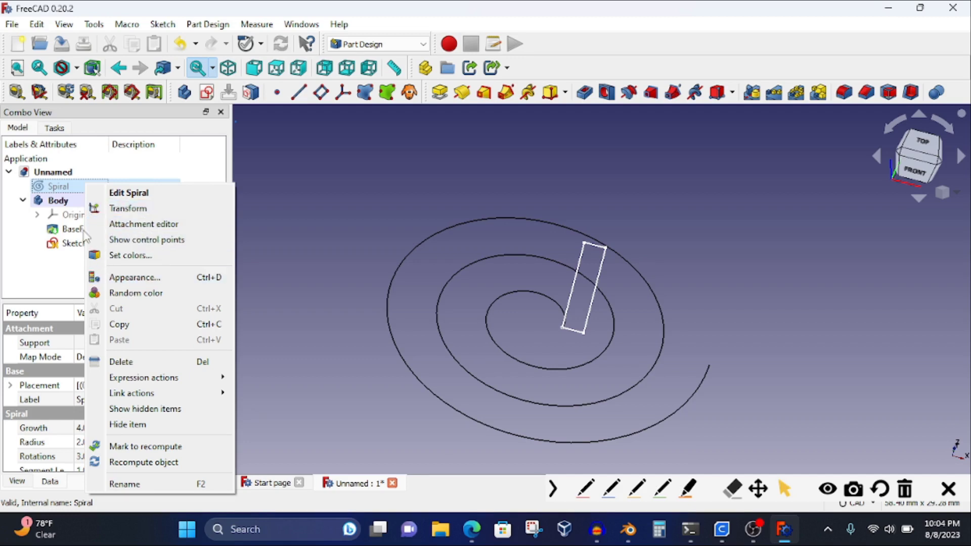
{"action": "left_click", "coordinate": [66, 188]}
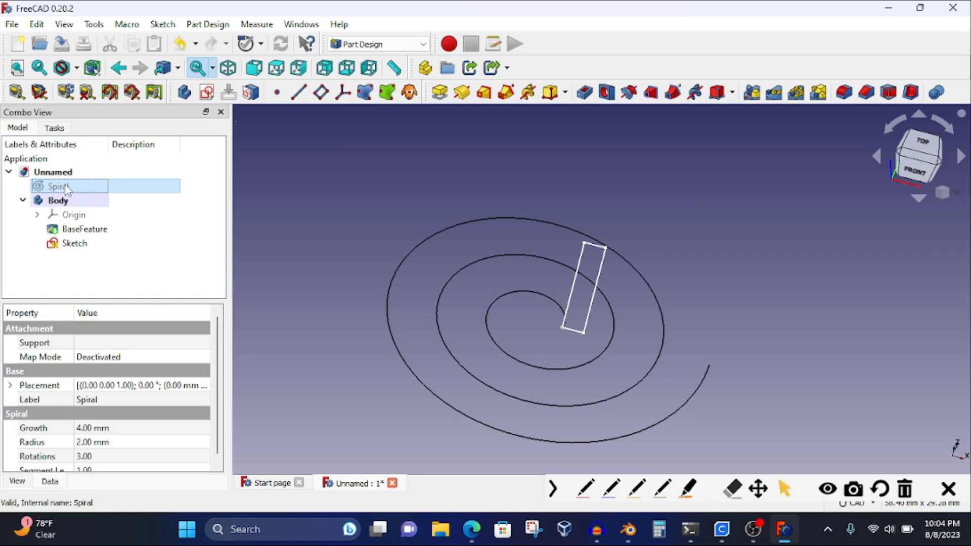
{"action": "left_click", "coordinate": [80, 203]}
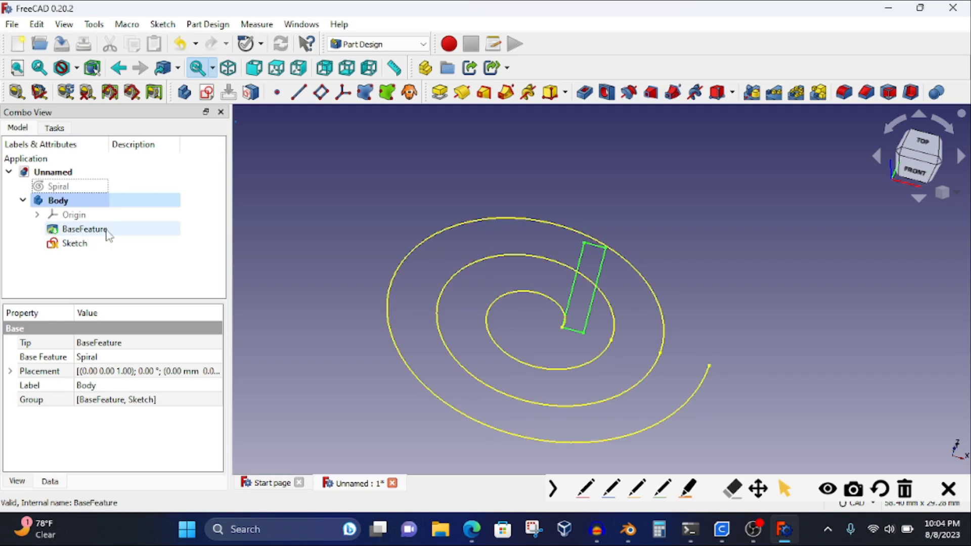
{"action": "left_click", "coordinate": [296, 168]}
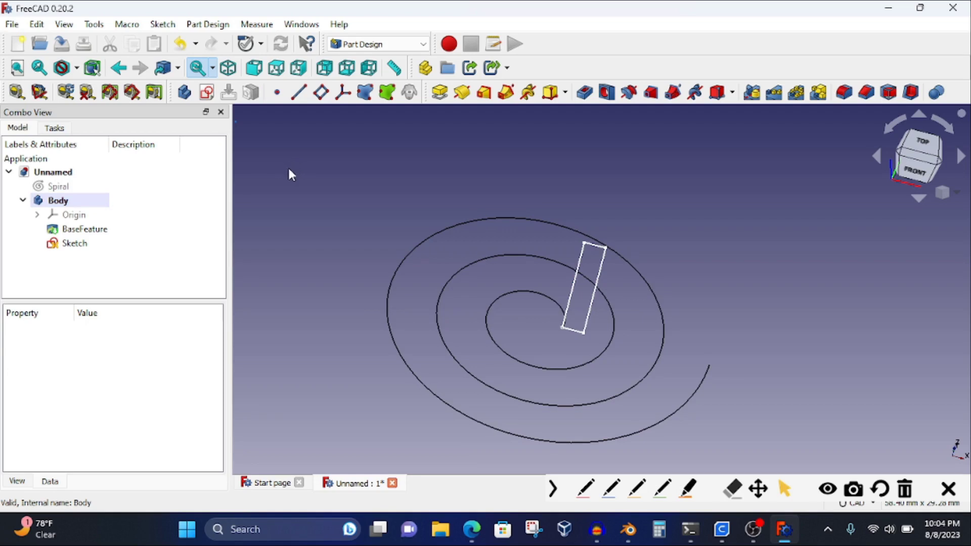
{"action": "left_click", "coordinate": [657, 495]}
{"action": "left_click", "coordinate": [657, 490]}
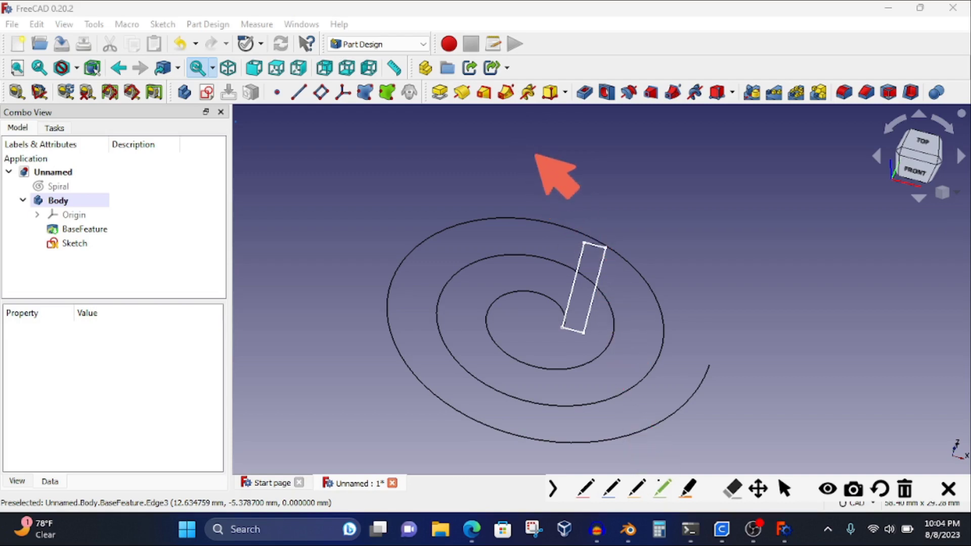
{"action": "left_click", "coordinate": [784, 488]}
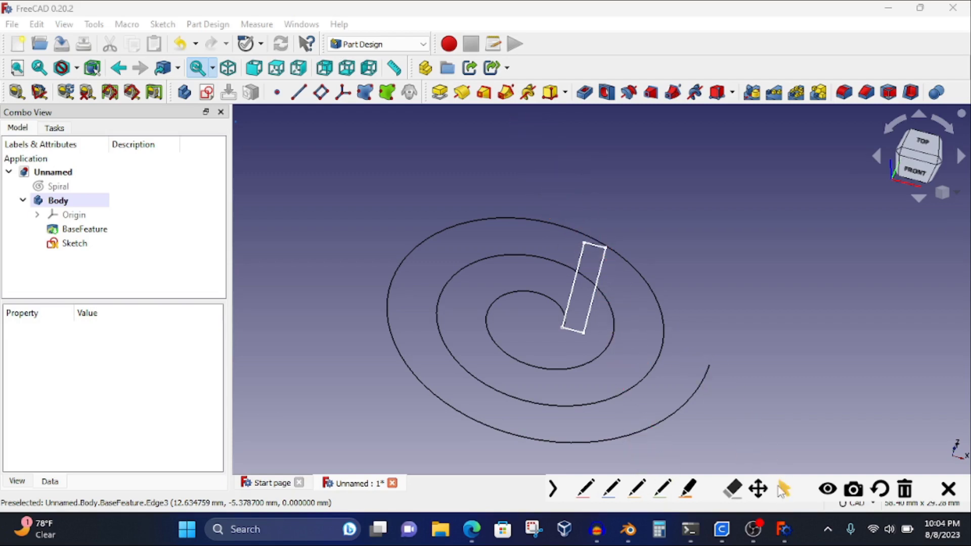
Step: Create an Additive Pipe with the rectangle Sketch as profile and the spiral as path
{"action": "left_click", "coordinate": [506, 92]}
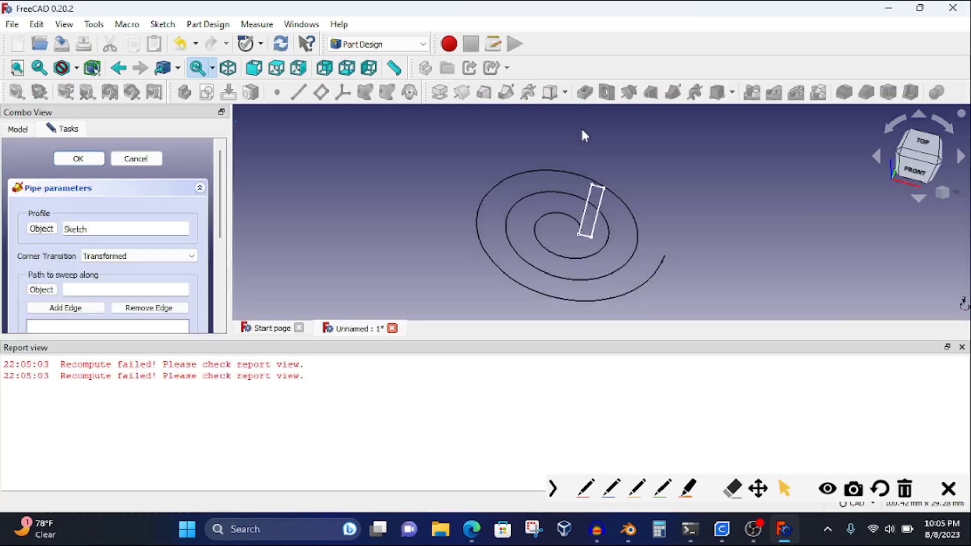
{"action": "left_click", "coordinate": [961, 347]}
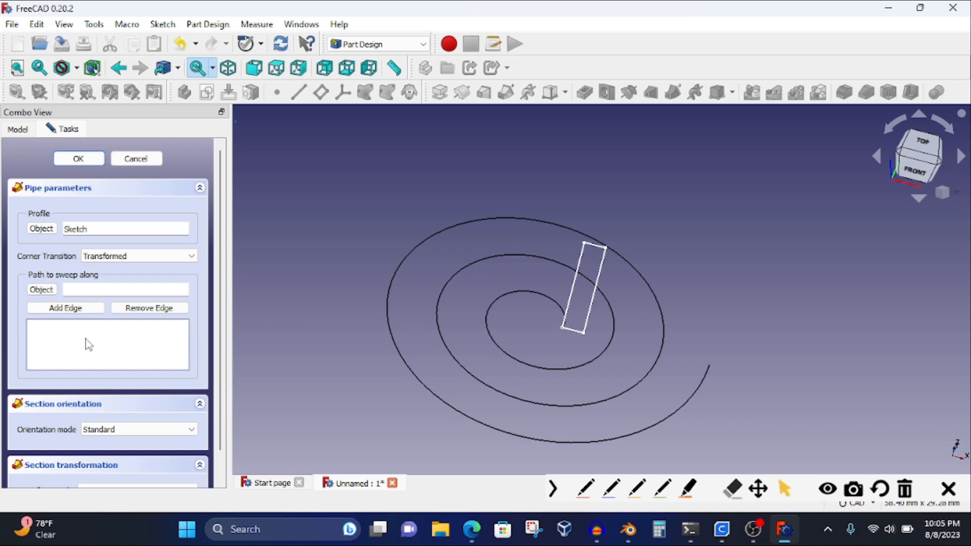
{"action": "scroll", "coordinate": [76, 342], "scroll_direction": "down", "scroll_amount": 1}
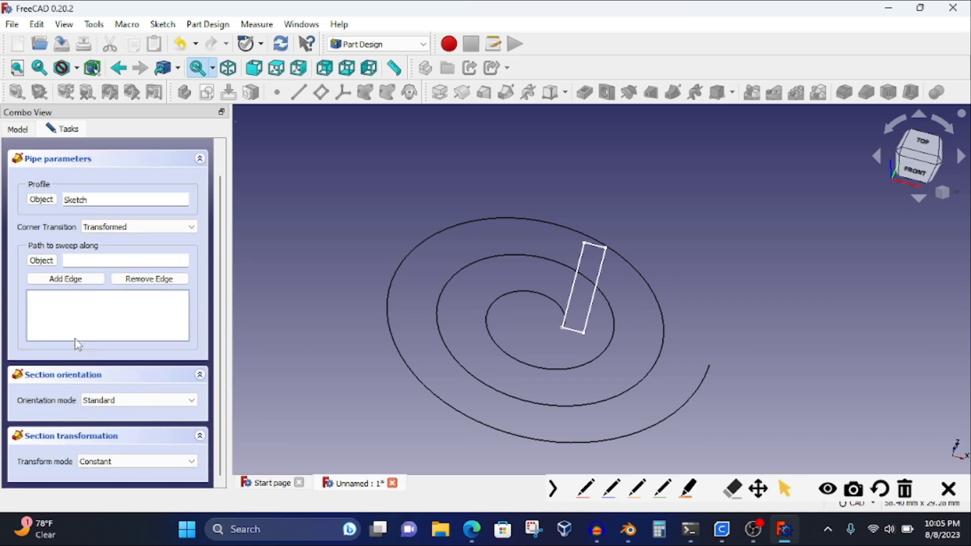
{"action": "left_click", "coordinate": [56, 261]}
{"action": "left_click", "coordinate": [391, 342]}
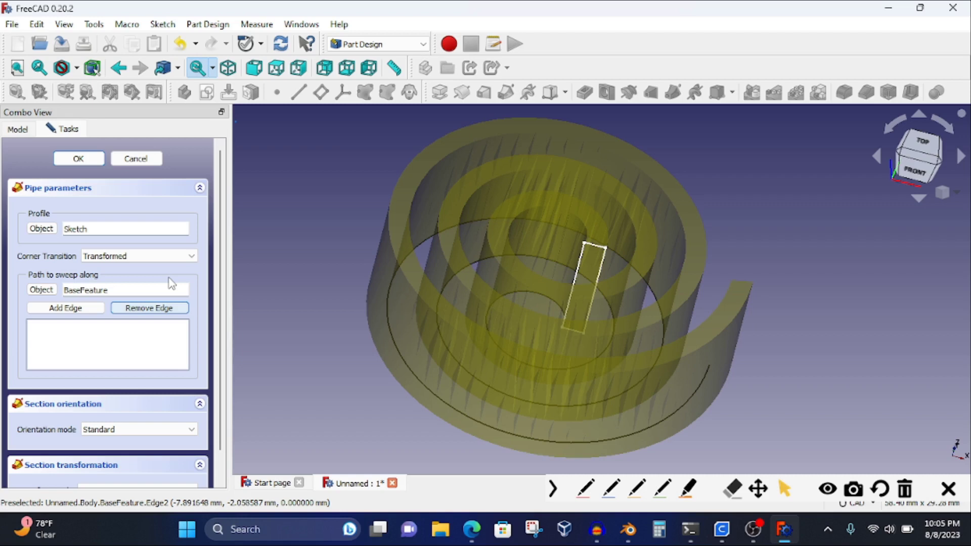
Step: Confirm the Pipe parameters to turn the spiral into a solid coiled AdditivePipe
{"action": "left_click", "coordinate": [80, 158]}
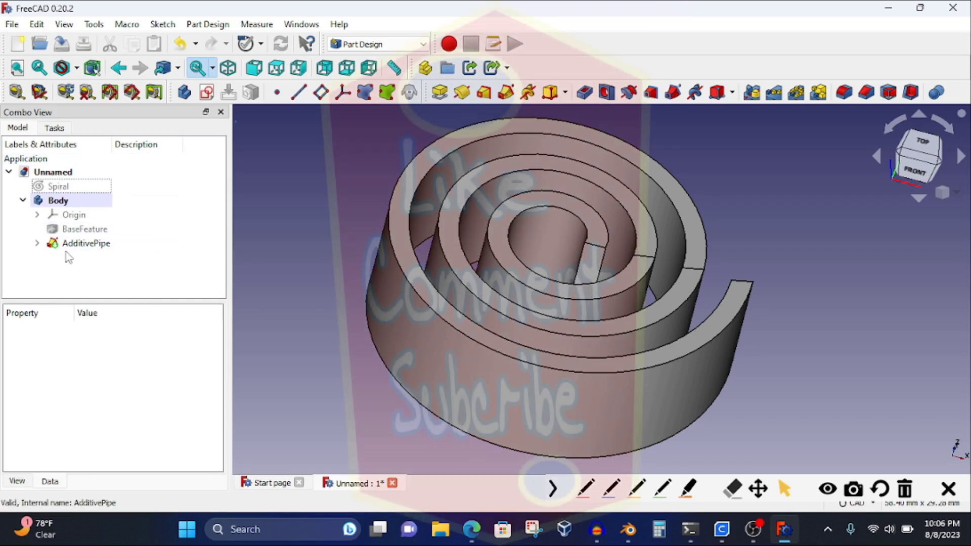
Step: Narrow the AdditivePipe's profile rectangle by pulling its right edge left, then close it
{"action": "left_click", "coordinate": [37, 244]}
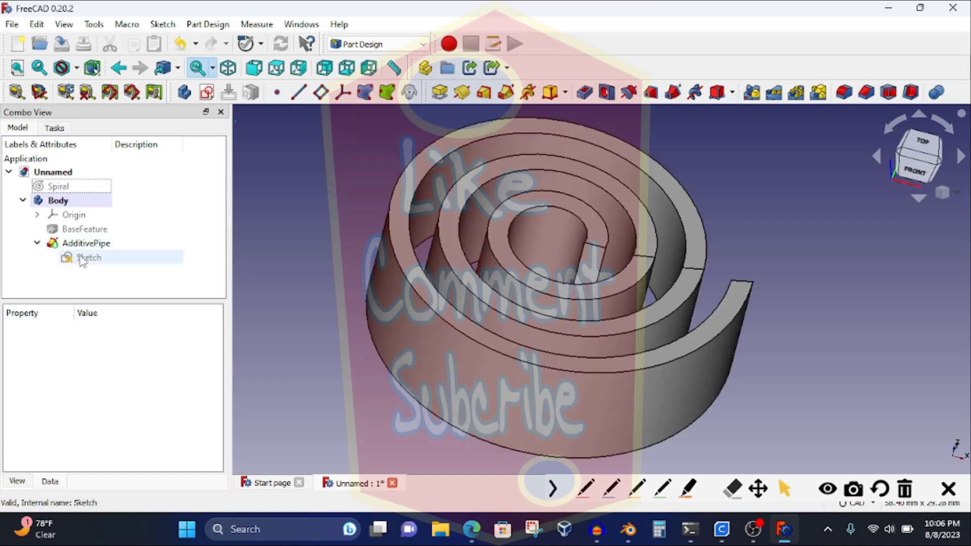
{"action": "double_click", "coordinate": [84, 260]}
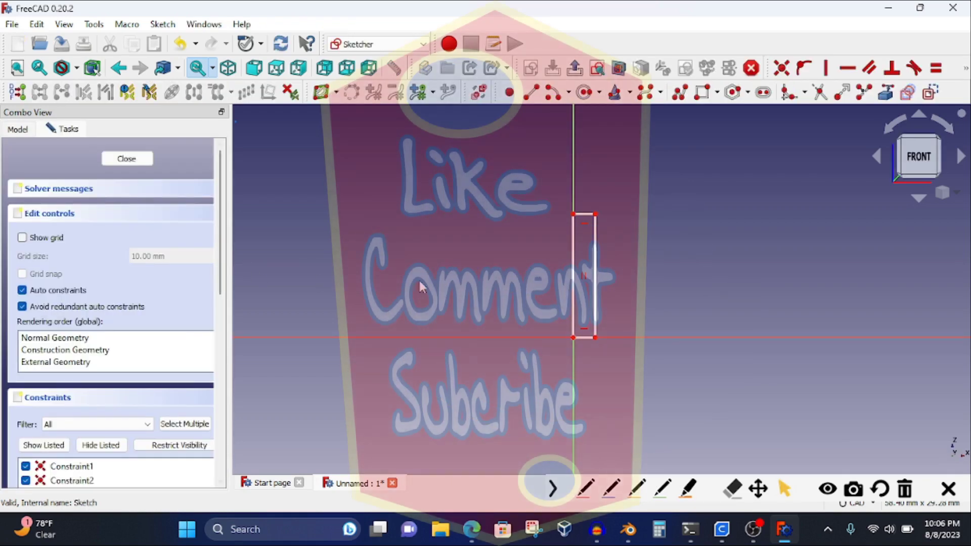
{"action": "left_click_drag", "start_coordinate": [593, 262], "coordinate": [585, 271]}
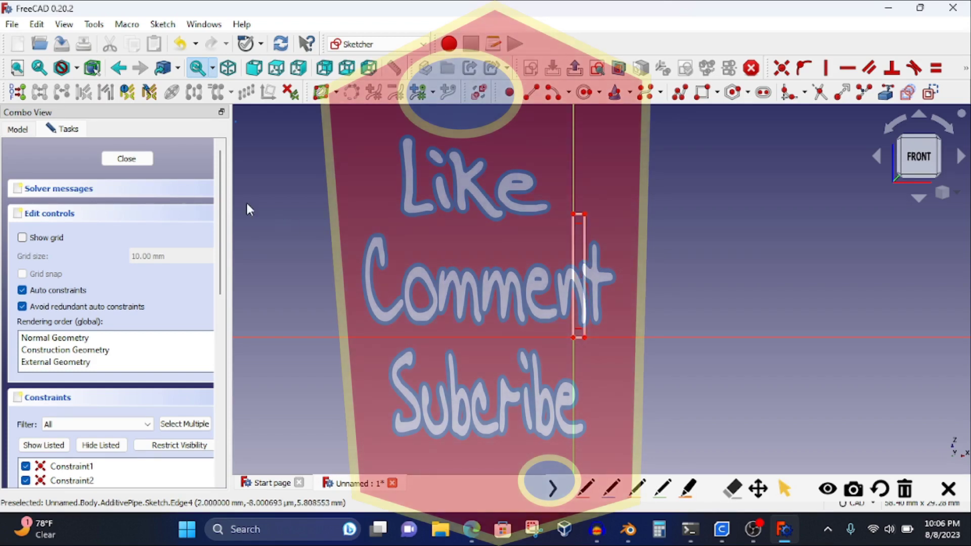
{"action": "left_click", "coordinate": [132, 160]}
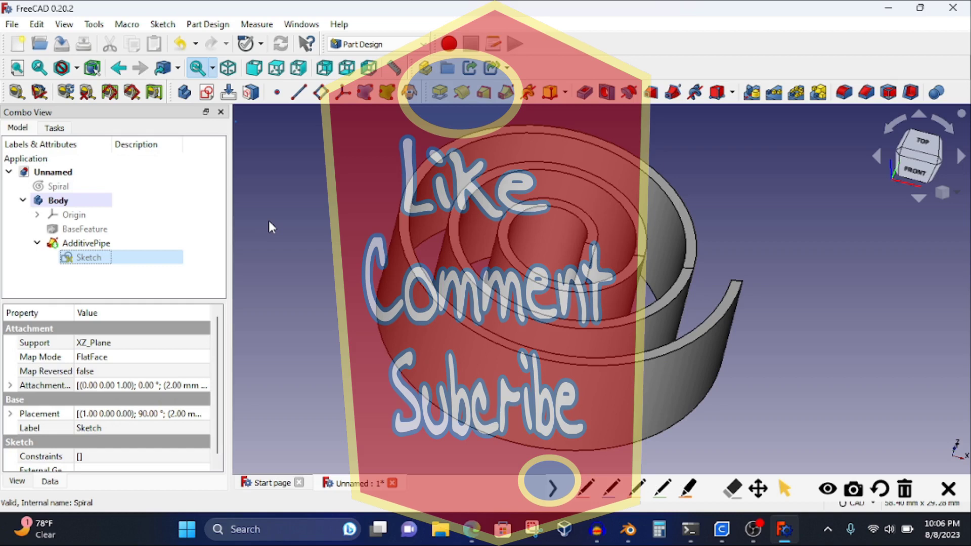